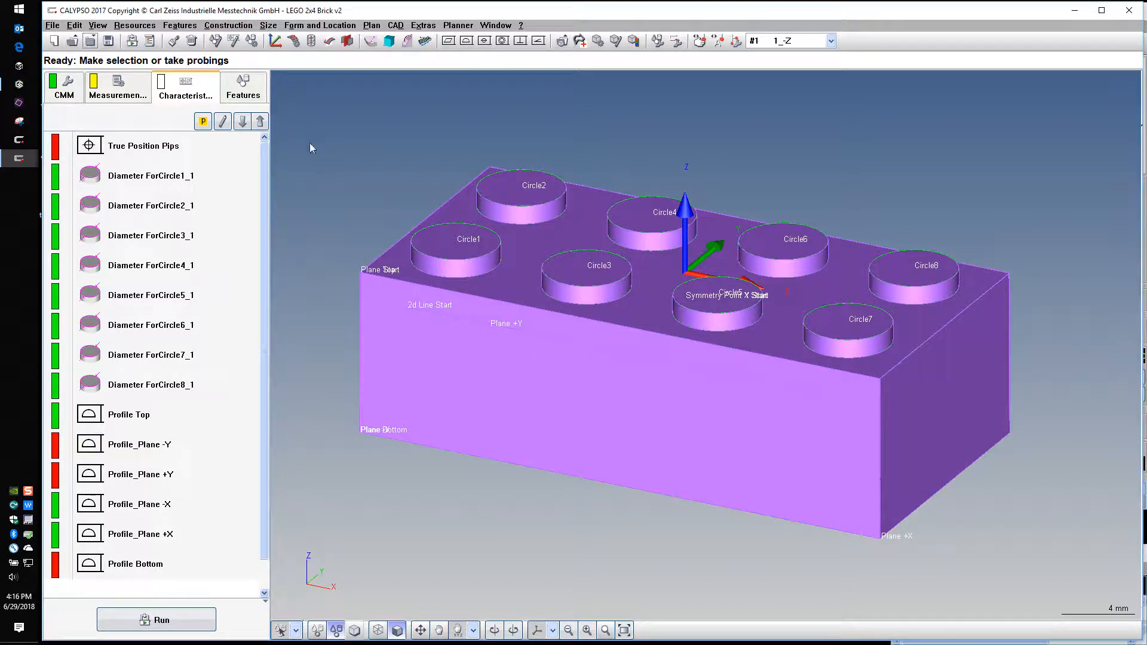
Show the feature list and highlight Plane Start, Plane Top, Symmetry Y and Symmetry X in the brick model
{"action": "left_click", "coordinate": [243, 88]}
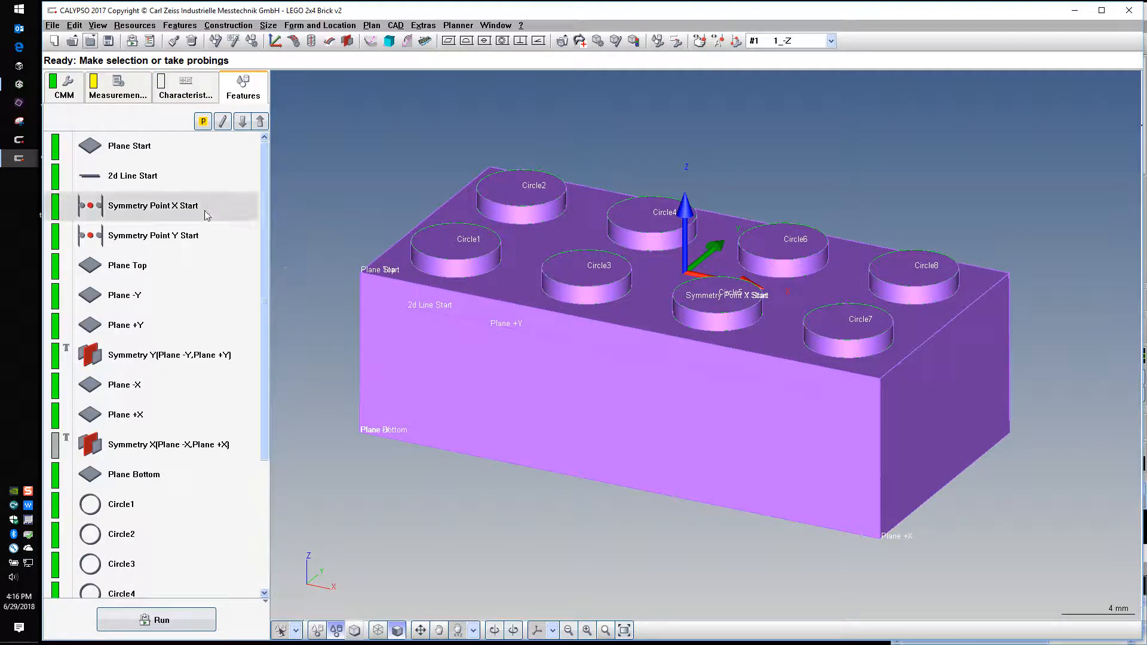
{"action": "left_click", "coordinate": [155, 147]}
{"action": "left_click", "coordinate": [179, 272]}
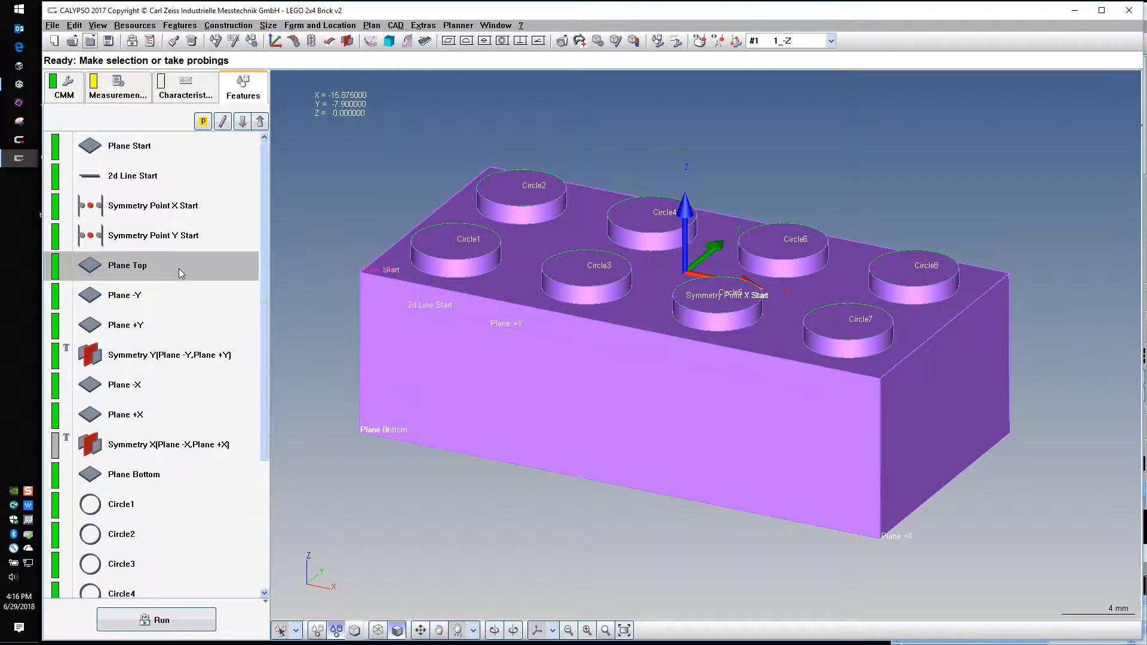
{"action": "left_click", "coordinate": [154, 357]}
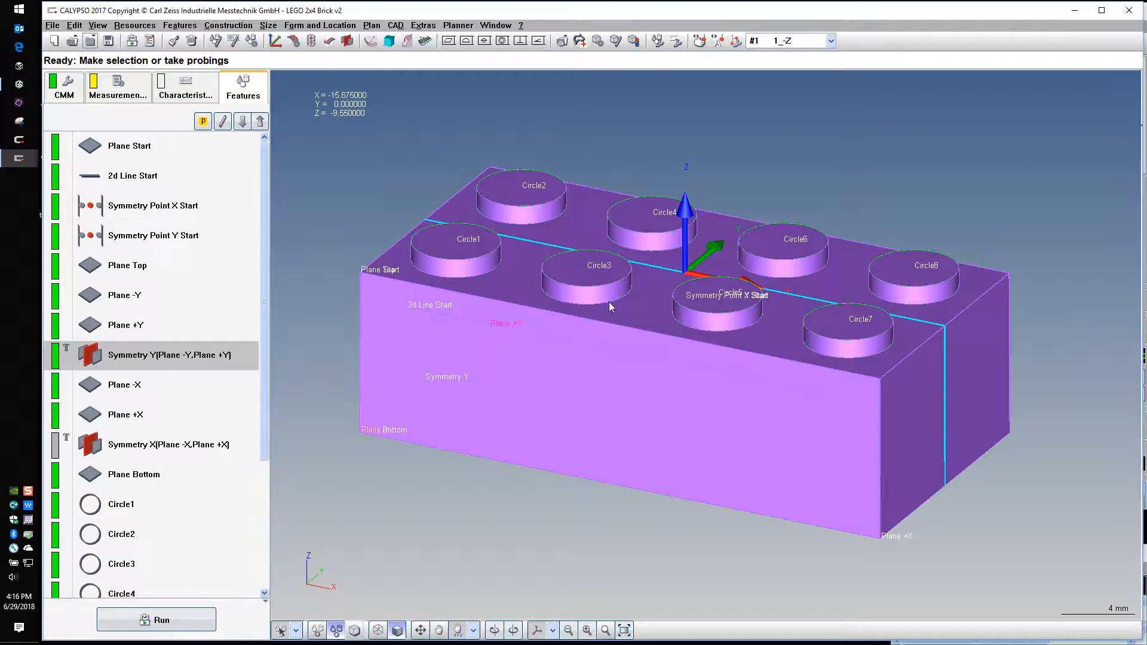
{"action": "left_click", "coordinate": [206, 447]}
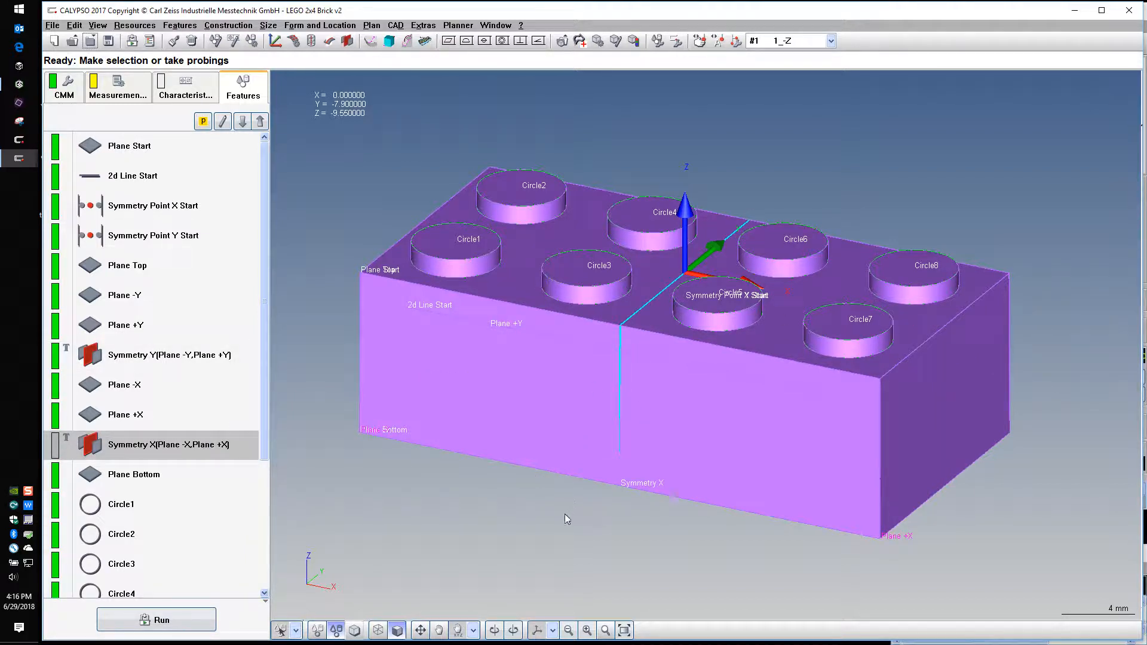
{"action": "middle_click_drag", "start_coordinate": [444, 561], "coordinate": [456, 511]}
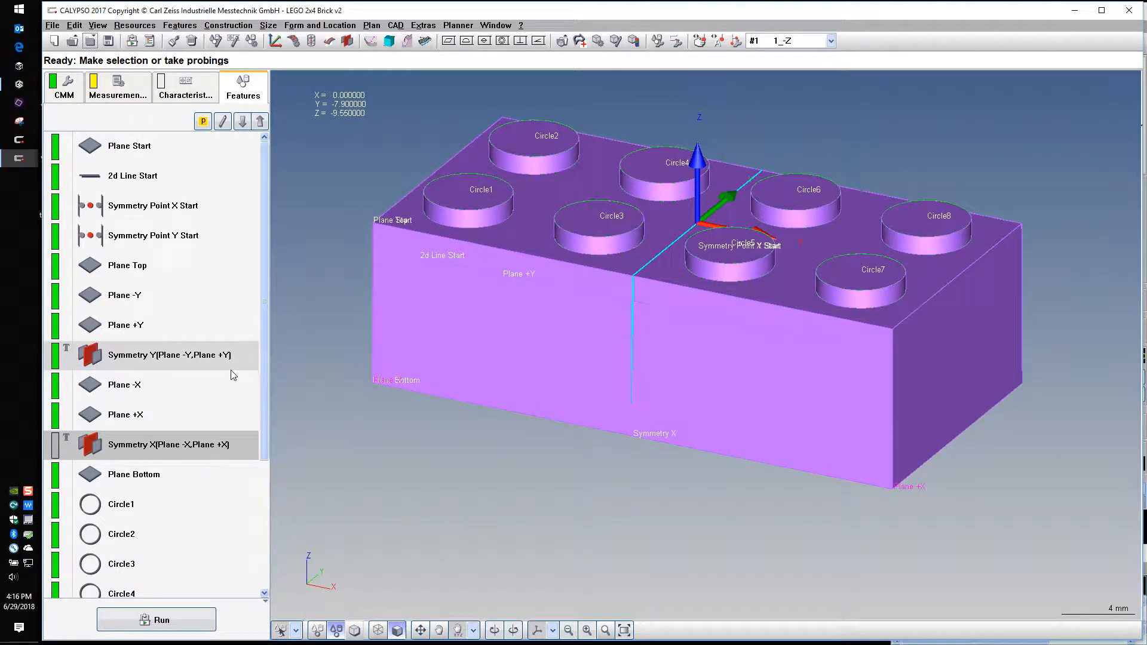
Inspect the definitions of Plane -Y, Plane +Y, Plane -X and Plane +X, comparing their nominal and actual angles
{"action": "double_click", "coordinate": [143, 304]}
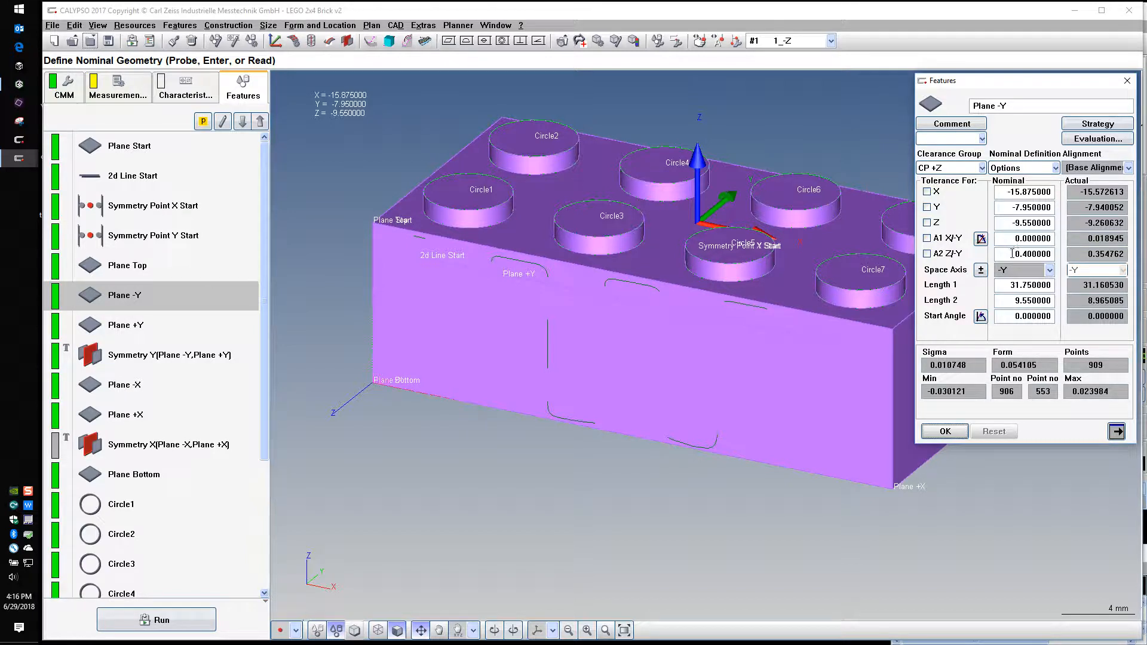
{"action": "left_click_drag", "start_coordinate": [1014, 253], "coordinate": [1062, 258]}
{"action": "left_click", "coordinate": [954, 431]}
{"action": "double_click", "coordinate": [156, 332]}
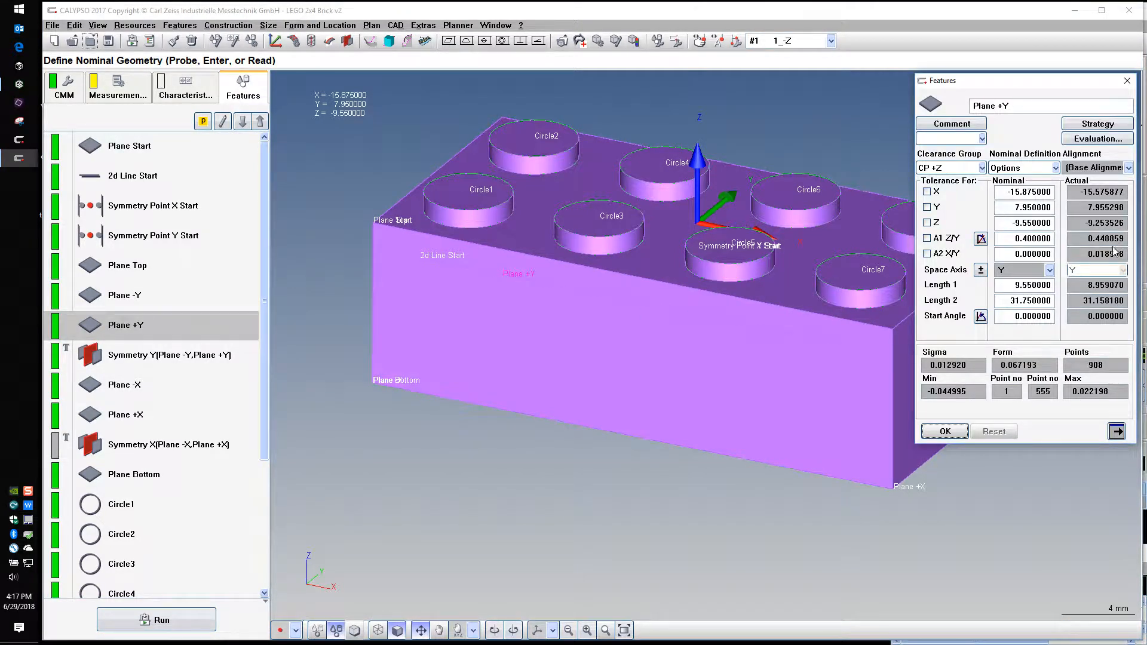
{"action": "left_click", "coordinate": [945, 431]}
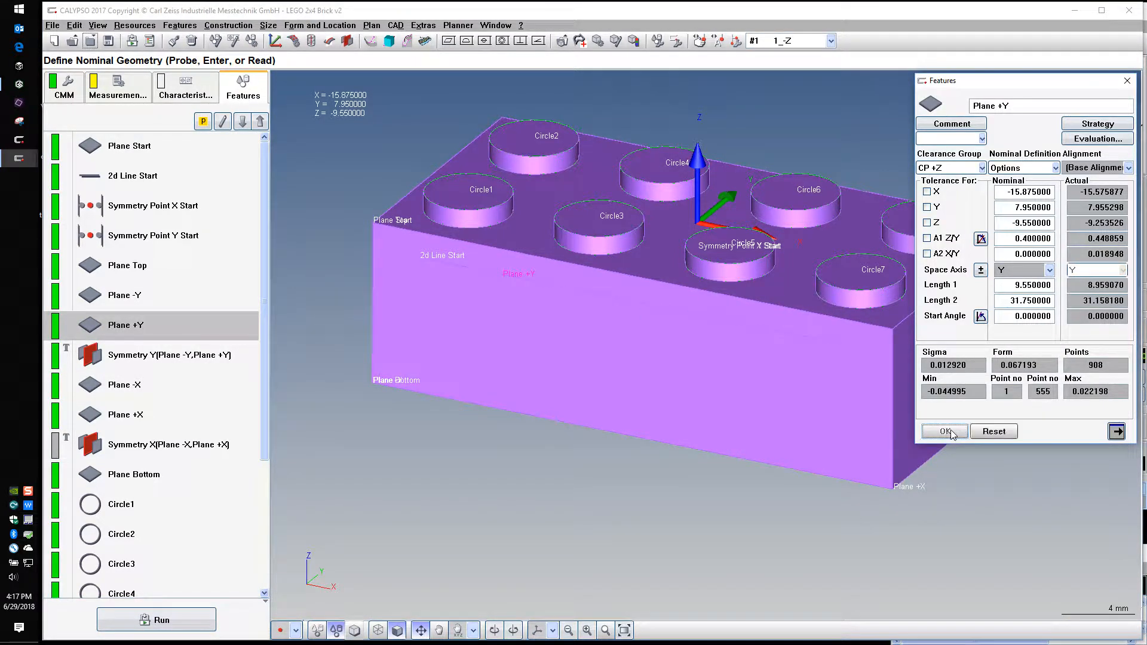
{"action": "double_click", "coordinate": [161, 391]}
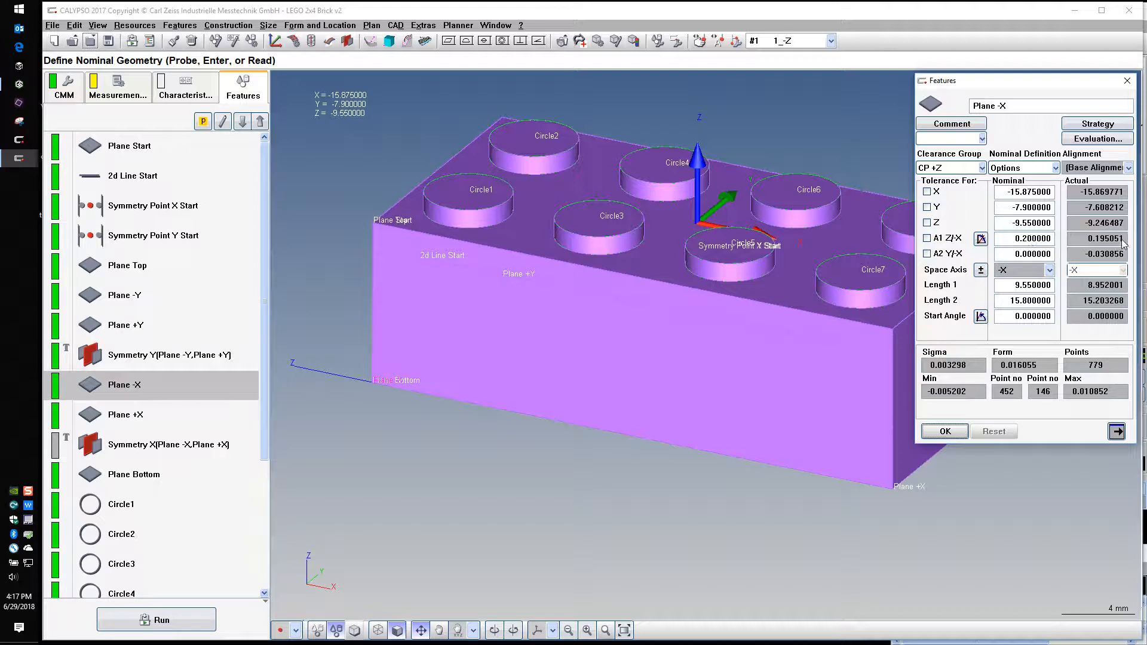
{"action": "double_click", "coordinate": [182, 411]}
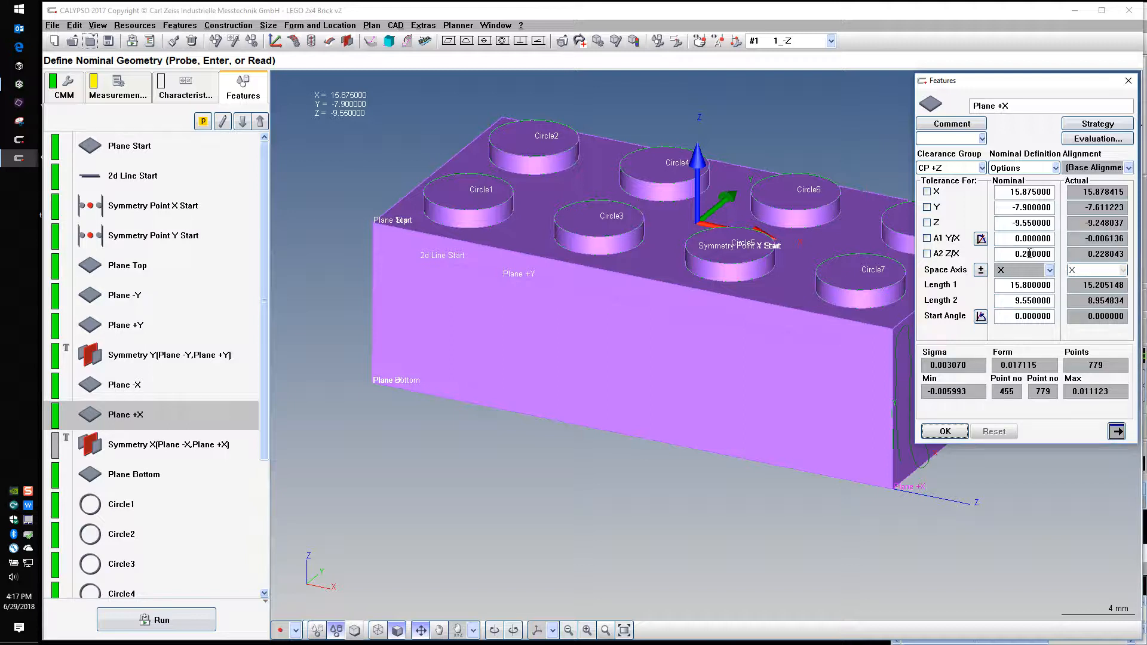
{"action": "left_click", "coordinate": [946, 432]}
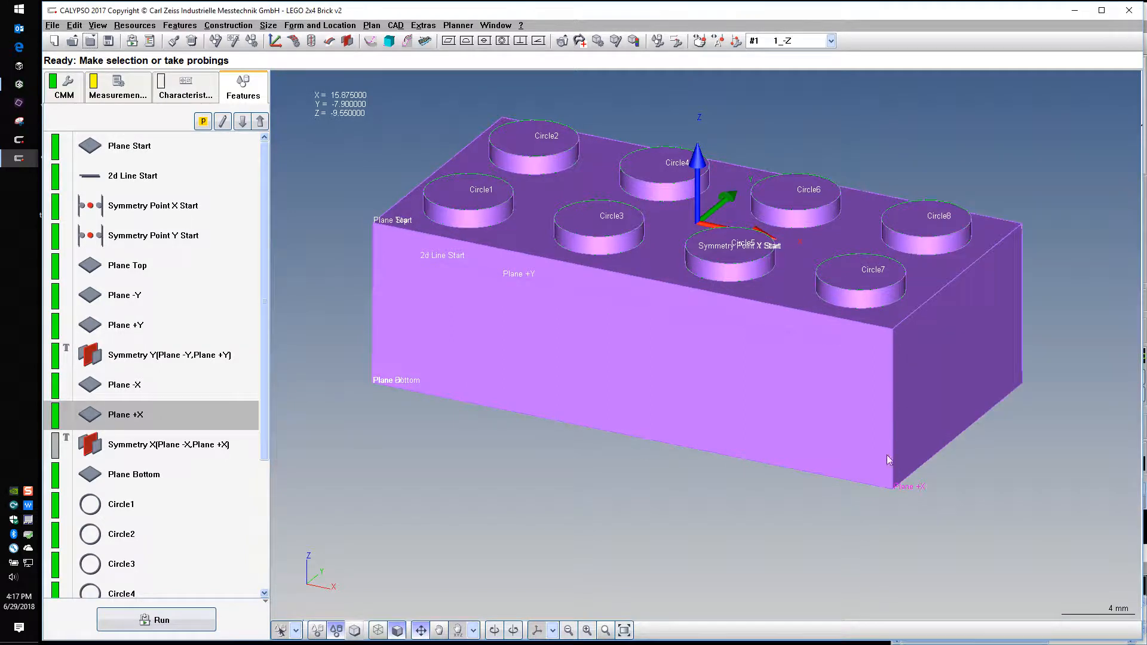
{"action": "left_click_drag", "start_coordinate": [639, 464], "coordinate": [625, 483]}
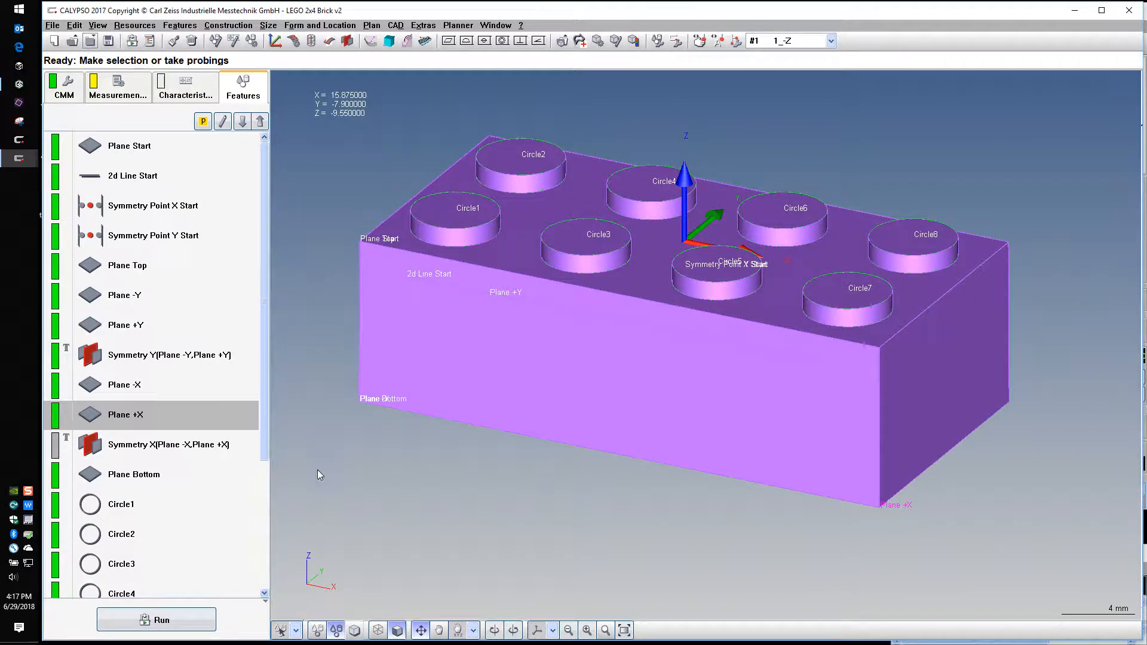
{"action": "mouse_move", "coordinate": [466, 490]}
{"action": "left_mouse_down"}
{"action": "mouse_move", "coordinate": [501, 488]}
{"action": "mouse_move", "coordinate": [469, 478]}
{"action": "mouse_move", "coordinate": [464, 490]}
{"action": "left_mouse_up"}
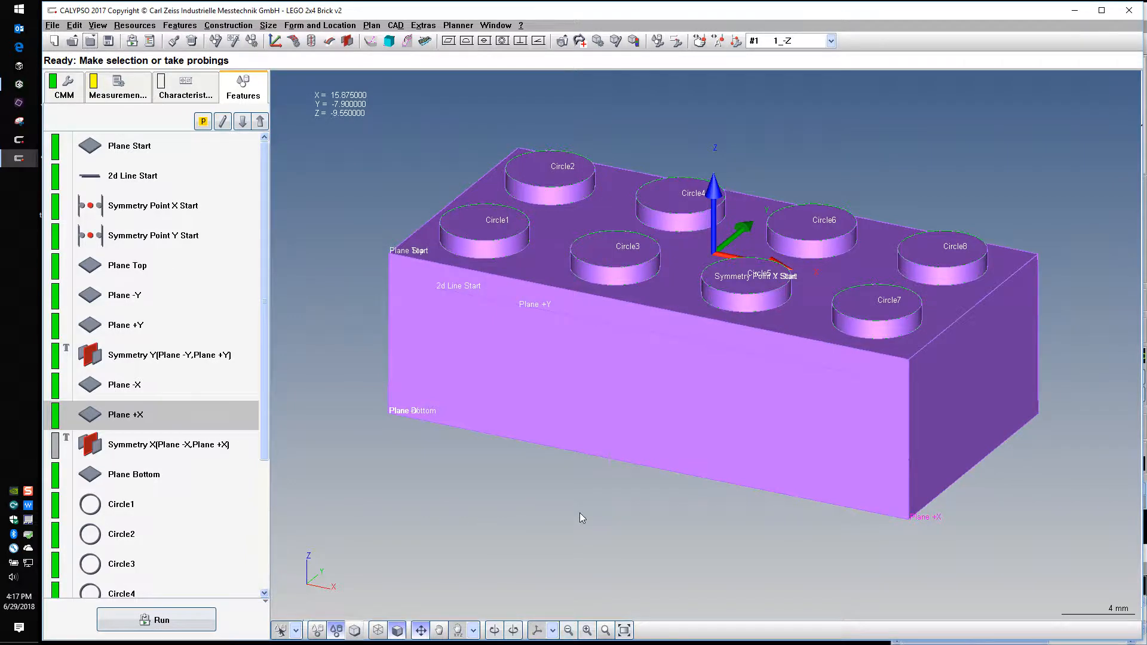
{"action": "left_click_drag", "start_coordinate": [579, 513], "coordinate": [636, 149]}
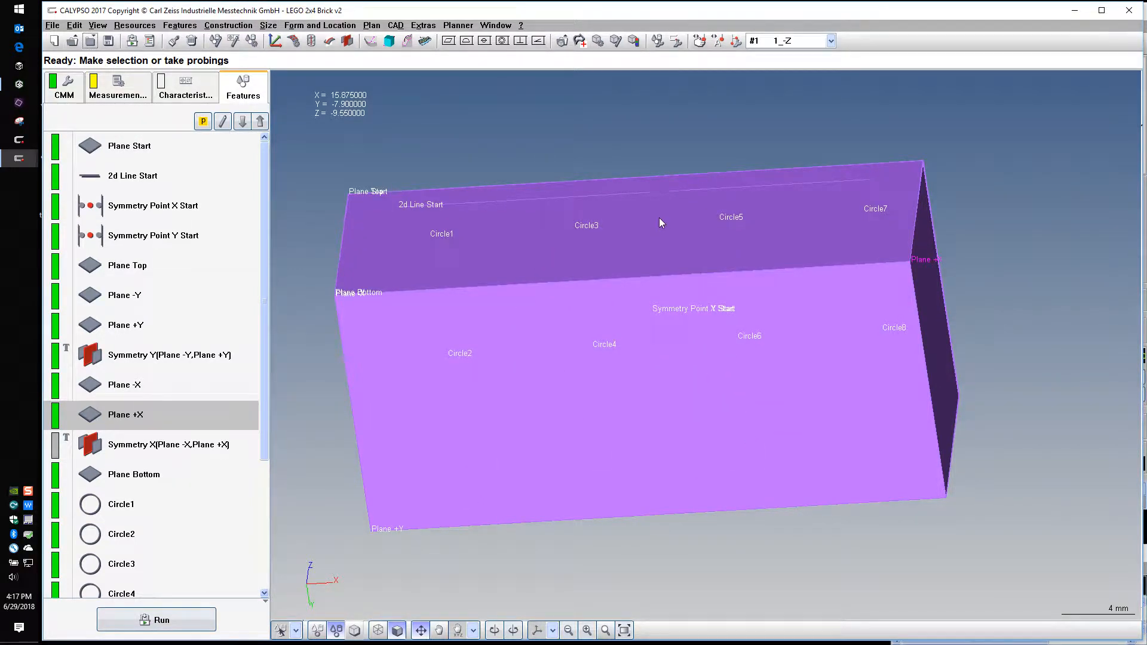
{"action": "left_click_drag", "start_coordinate": [660, 223], "coordinate": [645, 539]}
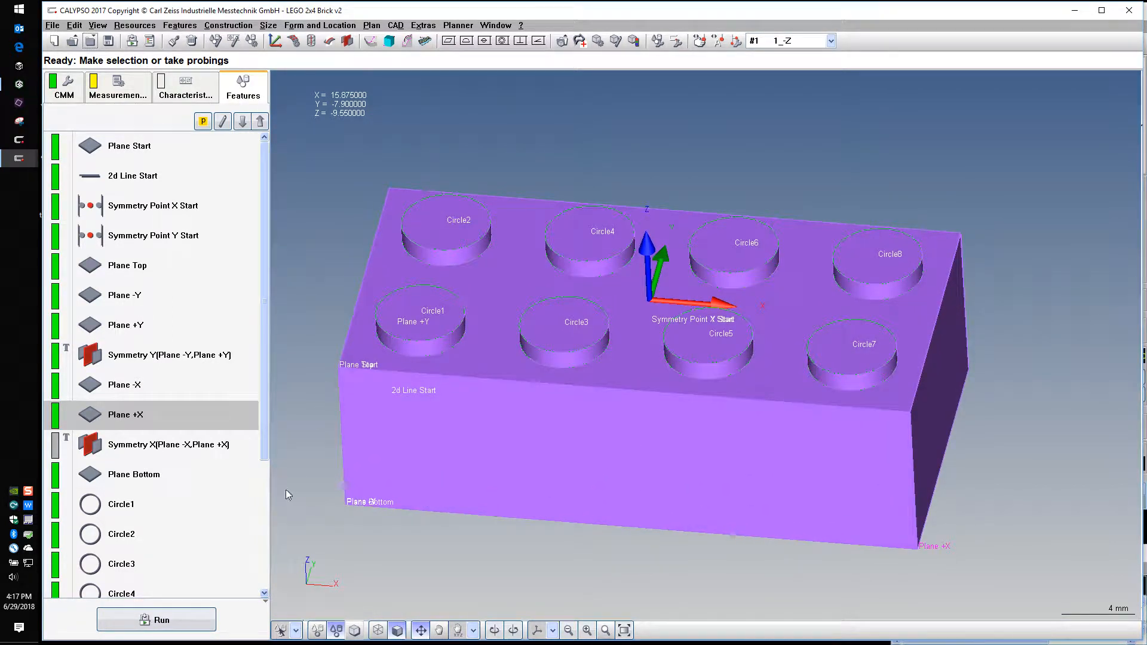
Run a subsequent evaluation of all characteristics with the measured points loaded, using Default PiWeb reporting
{"action": "left_click", "coordinate": [181, 91]}
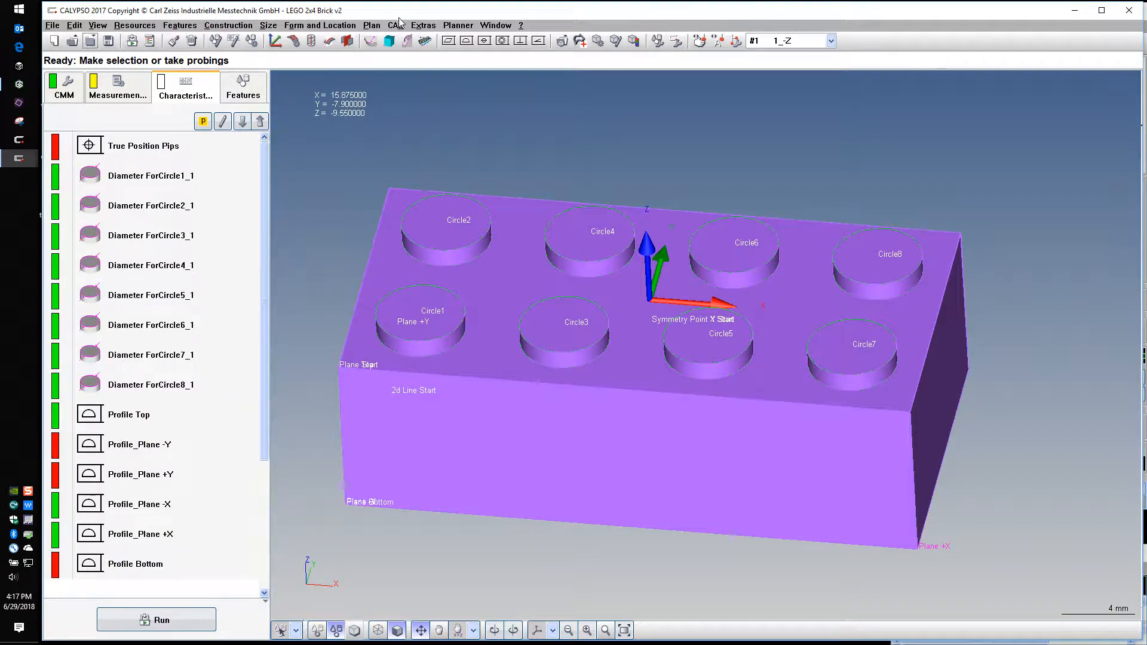
{"action": "left_click", "coordinate": [371, 26]}
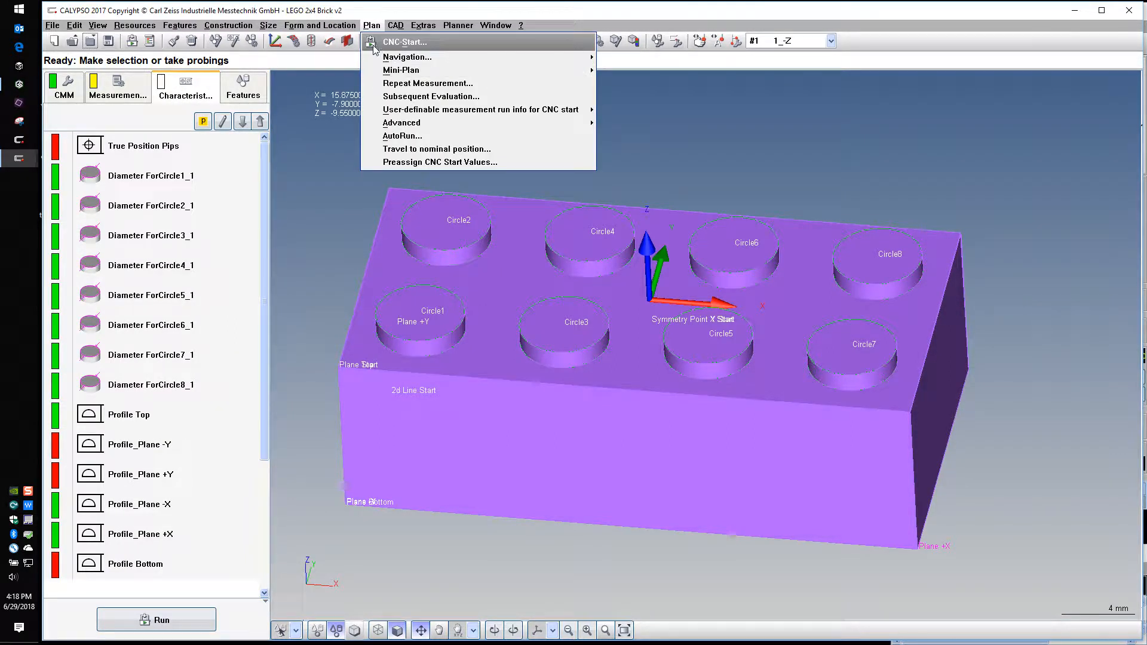
{"action": "left_click", "coordinate": [392, 96]}
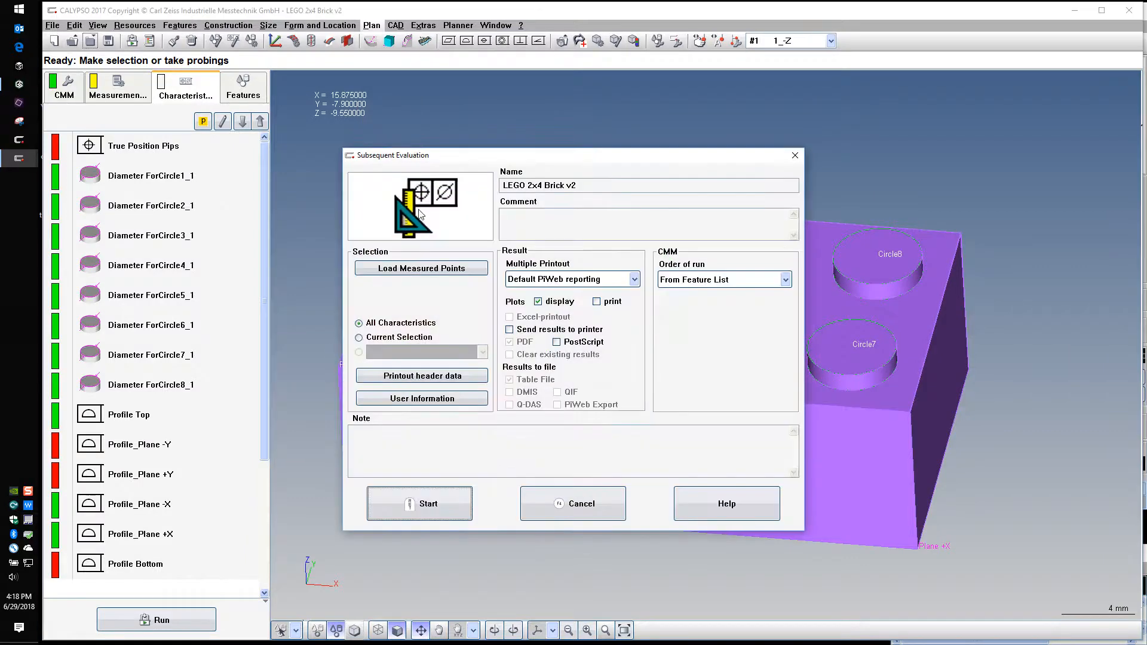
{"action": "left_click", "coordinate": [426, 272]}
{"action": "key", "text": "Return"}
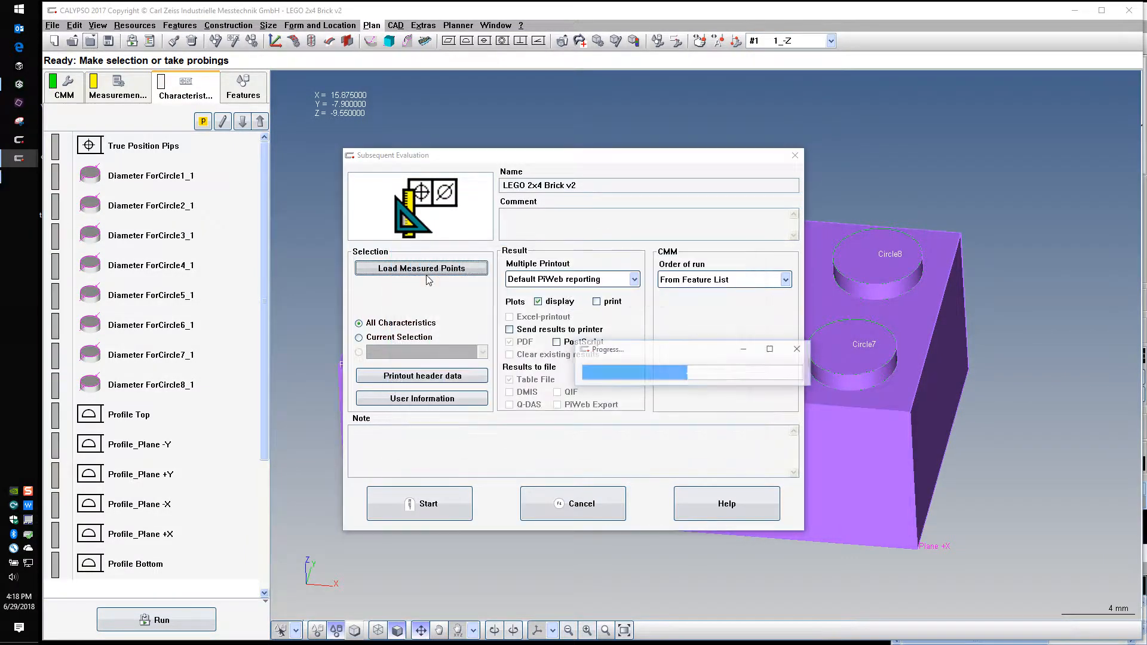
{"action": "left_click", "coordinate": [425, 505]}
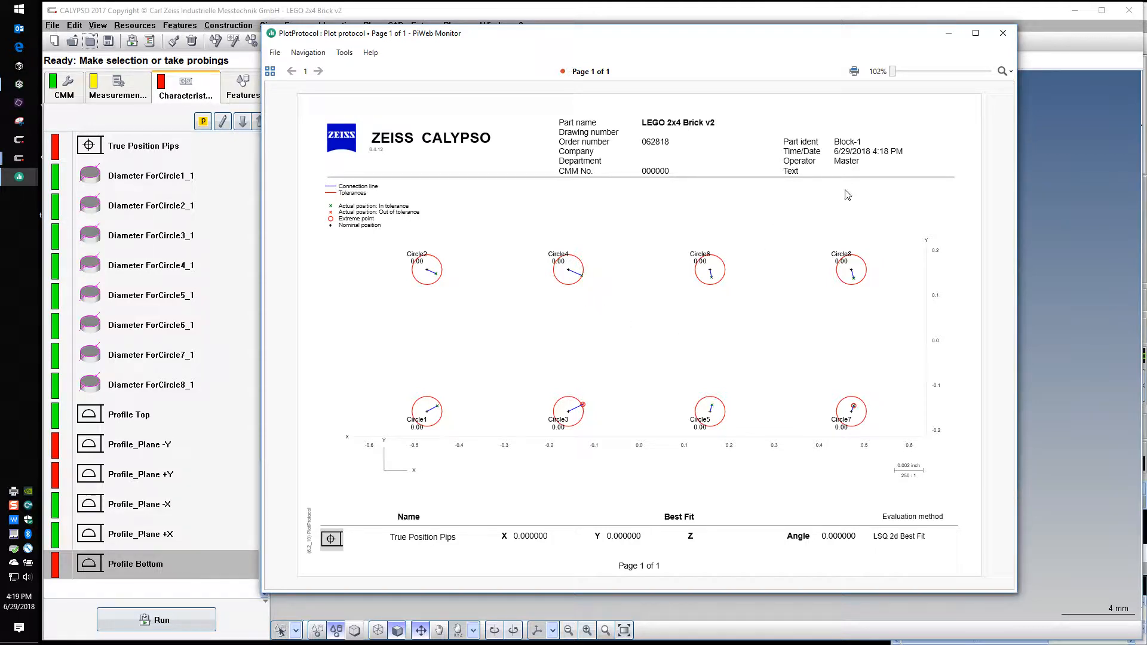
Close the plot protocol, process monitoring protocol and standard protocol reports
{"action": "left_click", "coordinate": [1003, 34]}
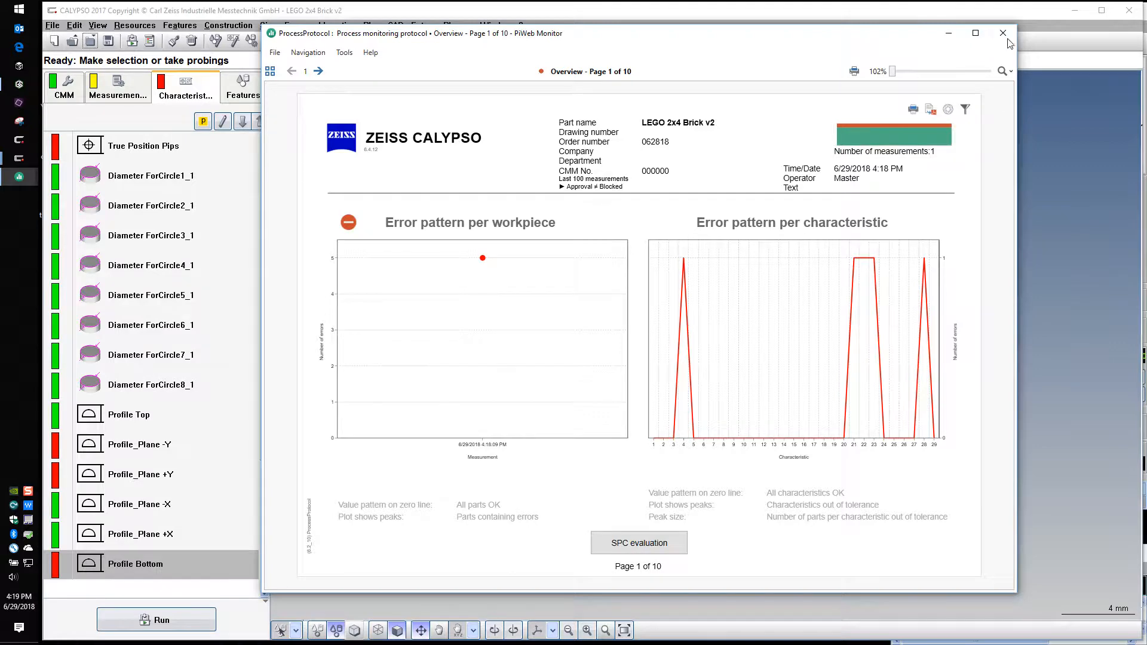
{"action": "left_click", "coordinate": [1002, 36]}
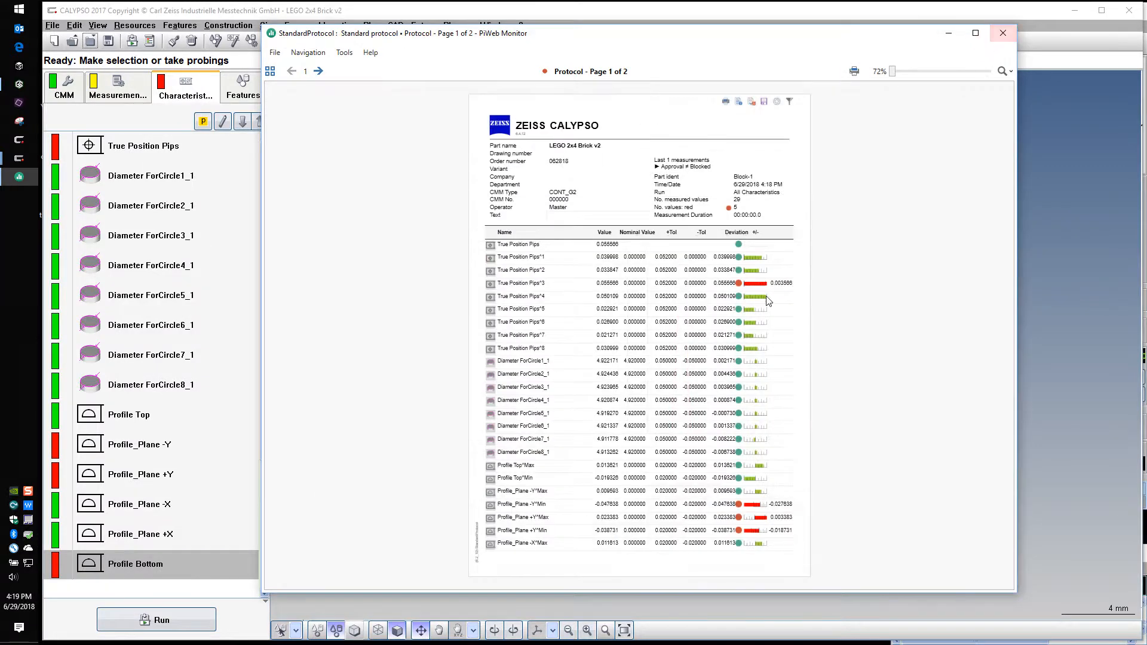
{"action": "left_click", "coordinate": [1002, 35]}
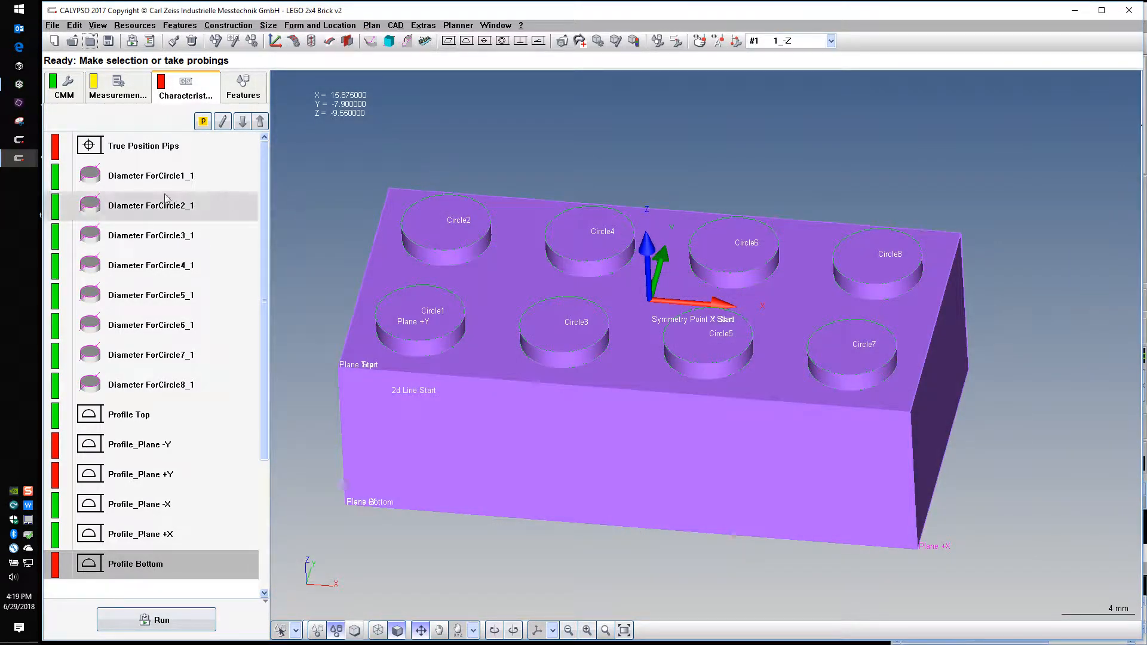
Display the diameter deviations of Circle1 to Circle8 together on the model, seen from +Z with shading turned off
{"action": "left_click", "coordinate": [154, 179]}
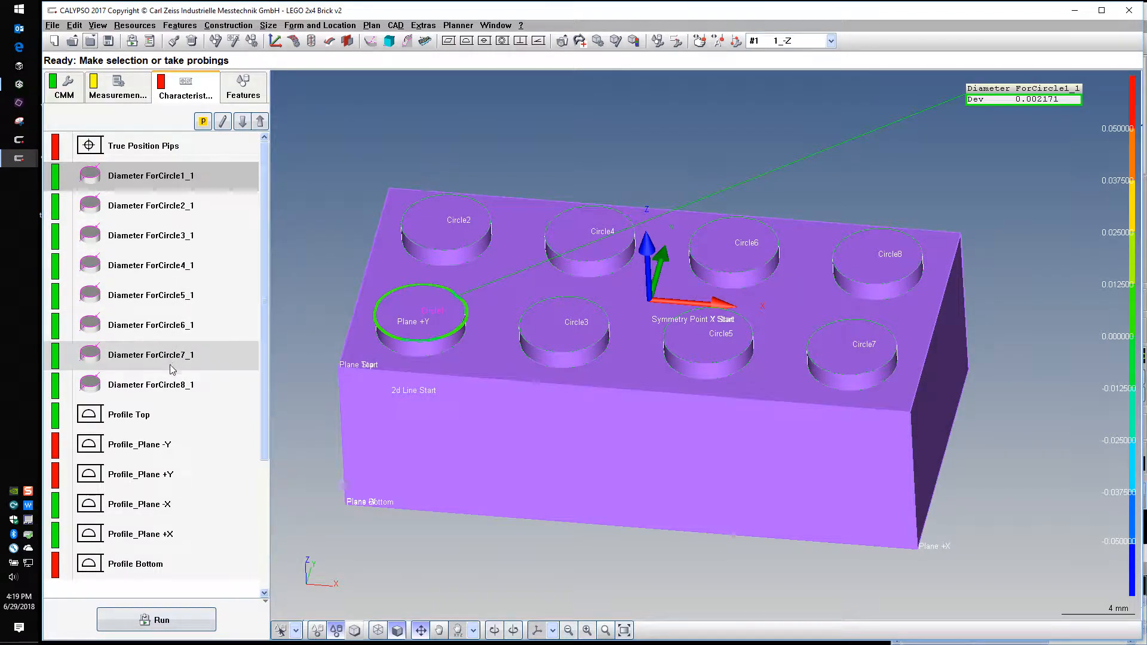
{"action": "left_click", "coordinate": [170, 389], "text": "shift"}
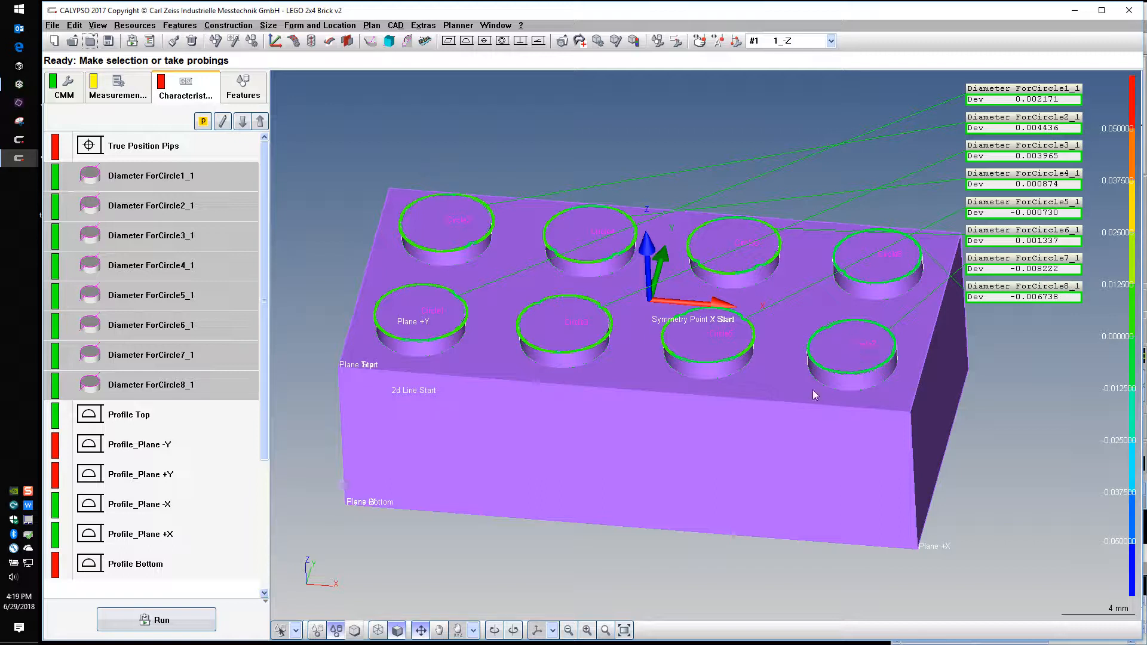
{"action": "left_click", "coordinate": [552, 630]}
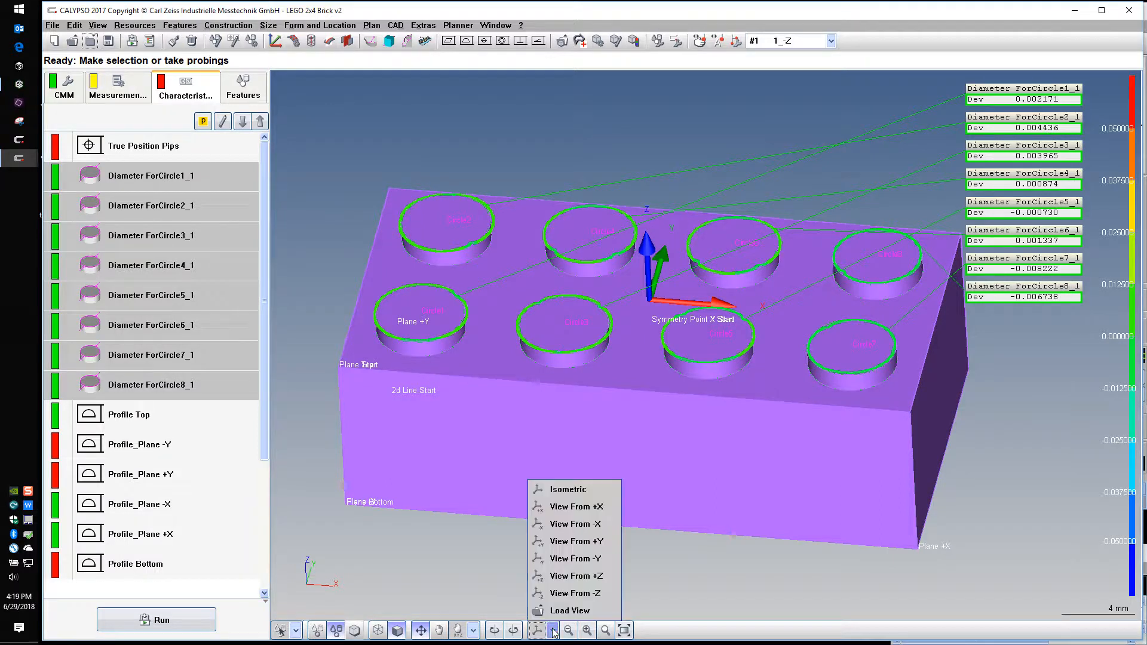
{"action": "left_click", "coordinate": [573, 575]}
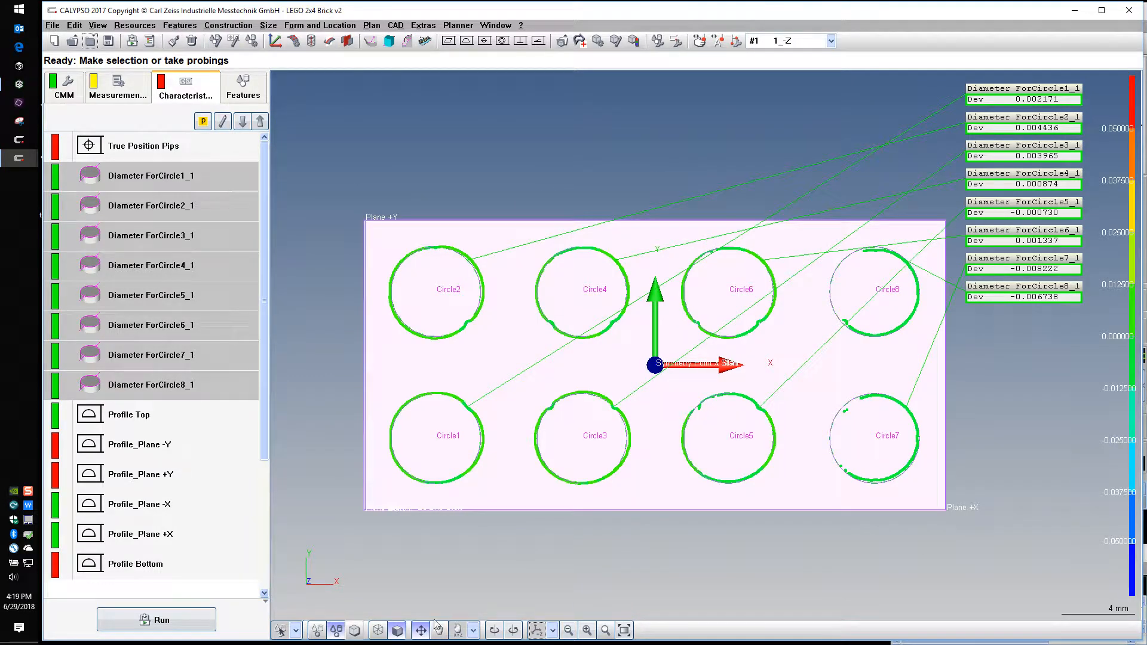
{"action": "left_click", "coordinate": [397, 630]}
Examine the measured outlines of the eight circles up close against their nominal circles
{"action": "mouse_move", "coordinate": [561, 570]}
{"action": "left_mouse_down"}
{"action": "mouse_move", "coordinate": [614, 537]}
{"action": "mouse_move", "coordinate": [569, 551]}
{"action": "left_mouse_up"}
{"action": "scroll", "coordinate": [568, 551], "scroll_direction": "up", "scroll_amount": 2}
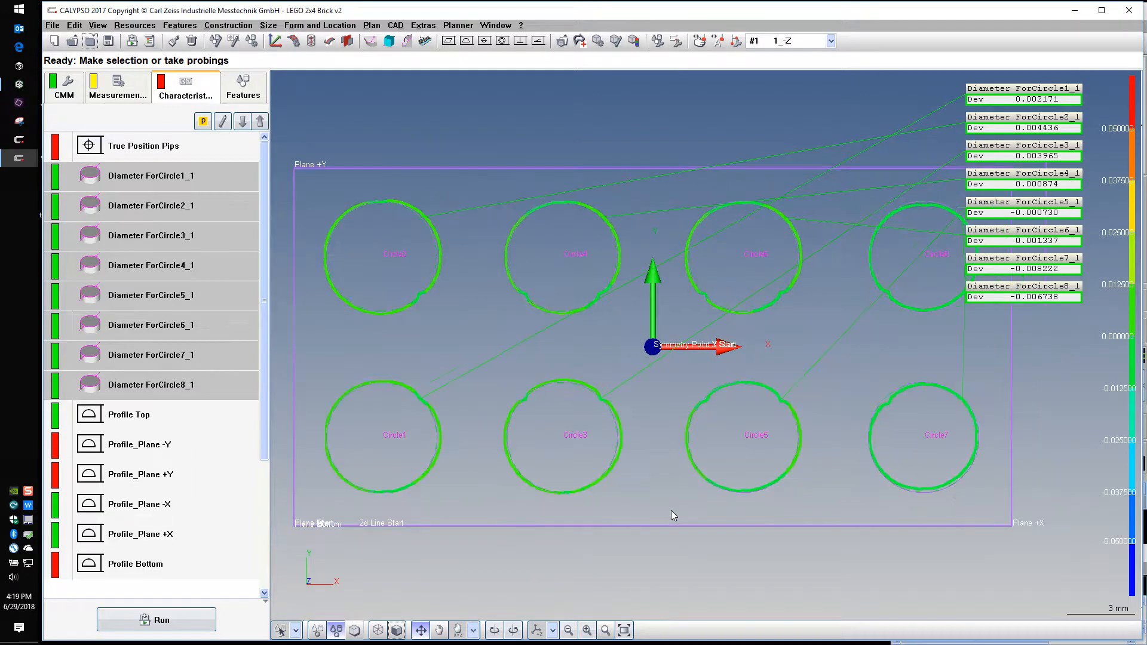
{"action": "left_click_drag", "start_coordinate": [525, 505], "coordinate": [578, 539]}
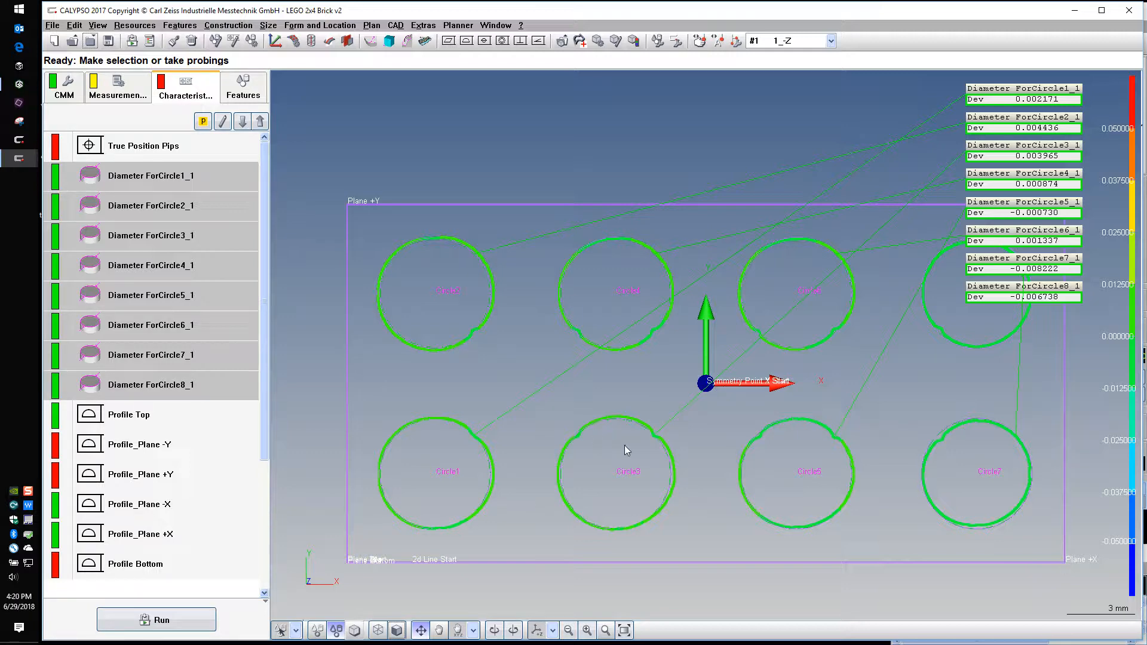
{"action": "scroll", "coordinate": [537, 394], "scroll_direction": "up", "scroll_amount": 5}
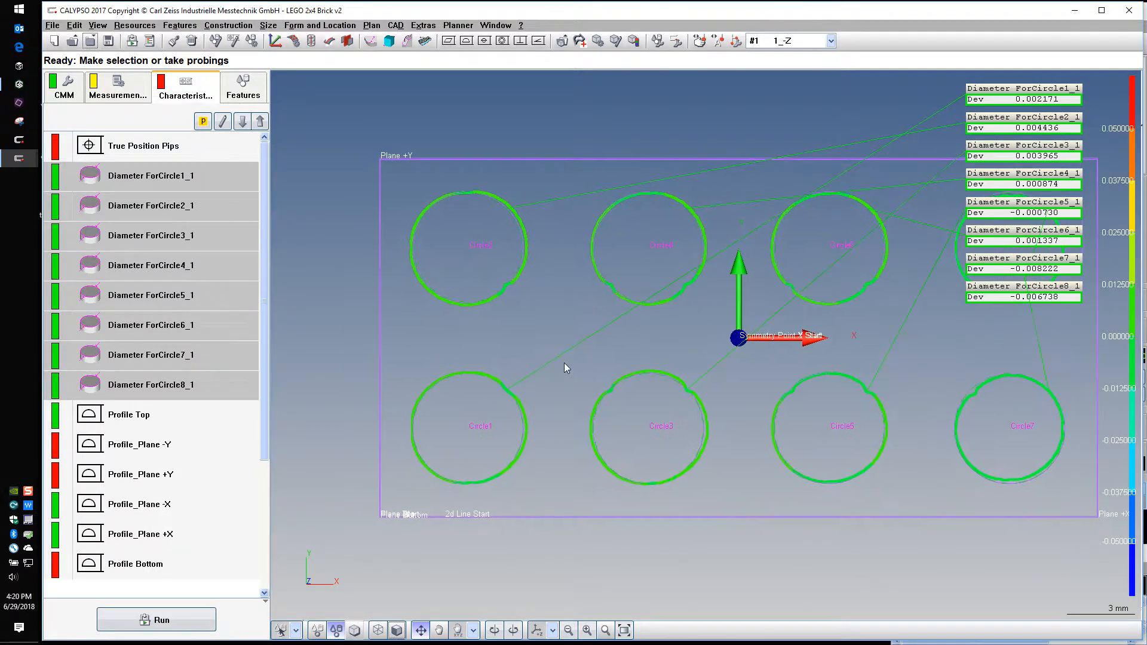
{"action": "scroll", "coordinate": [667, 348], "scroll_direction": "up", "scroll_amount": 2}
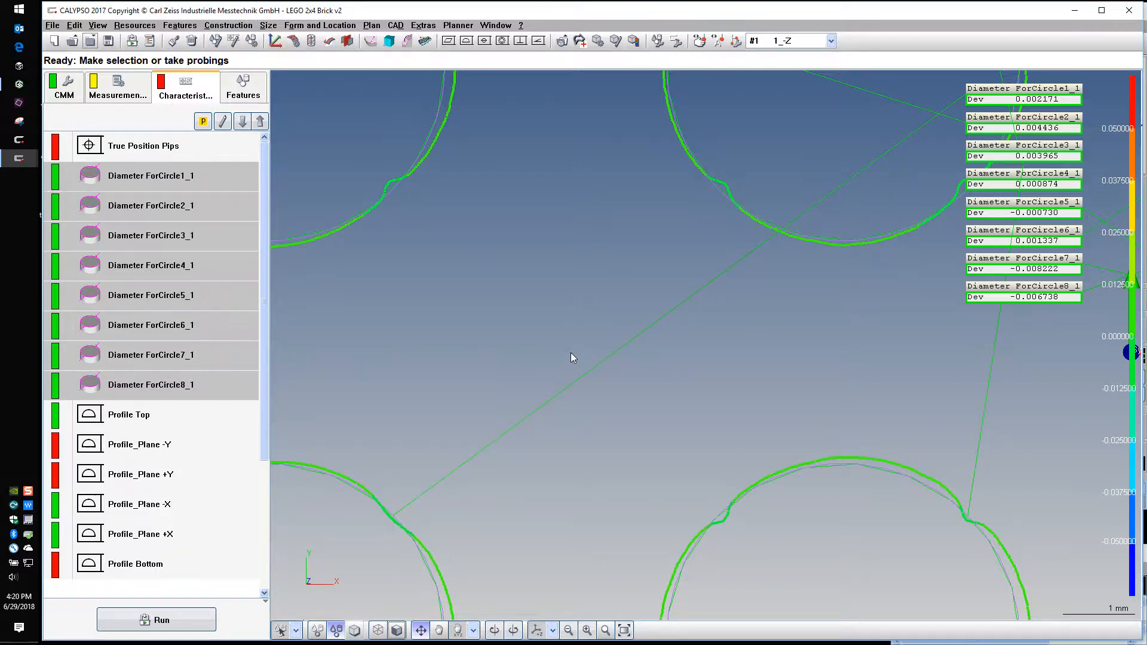
{"action": "scroll", "coordinate": [636, 426], "scroll_direction": "down", "scroll_amount": 2}
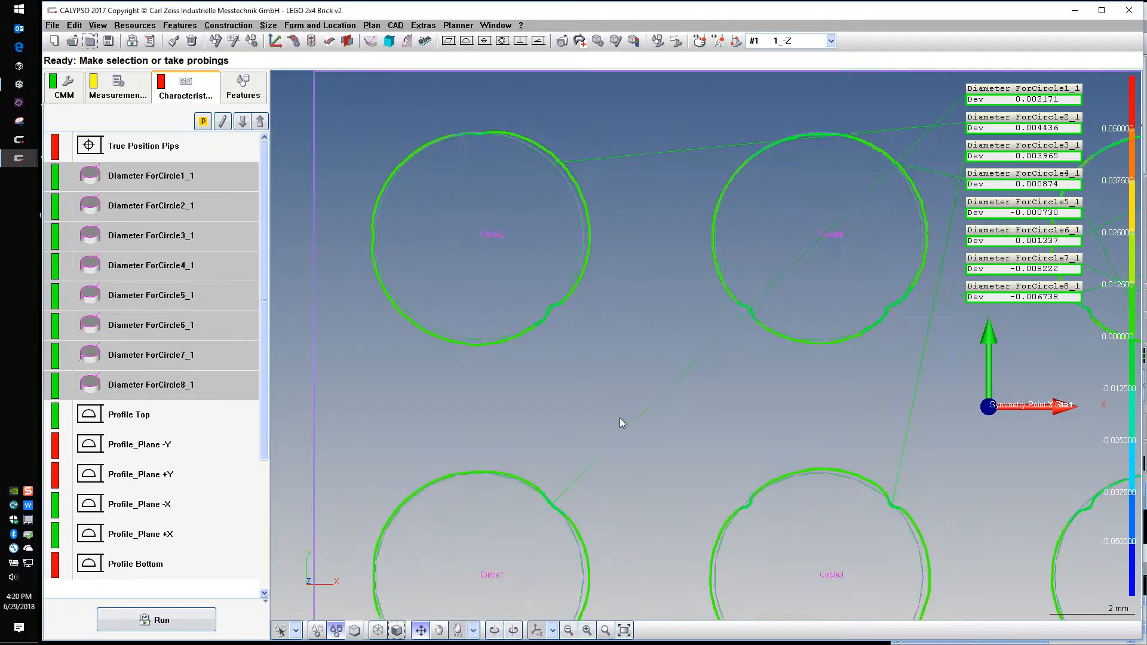
{"action": "left_click_drag", "start_coordinate": [843, 330], "coordinate": [679, 422]}
{"action": "scroll", "coordinate": [679, 422], "scroll_direction": "up", "scroll_amount": 2}
{"action": "left_click_drag", "start_coordinate": [662, 235], "coordinate": [662, 305]}
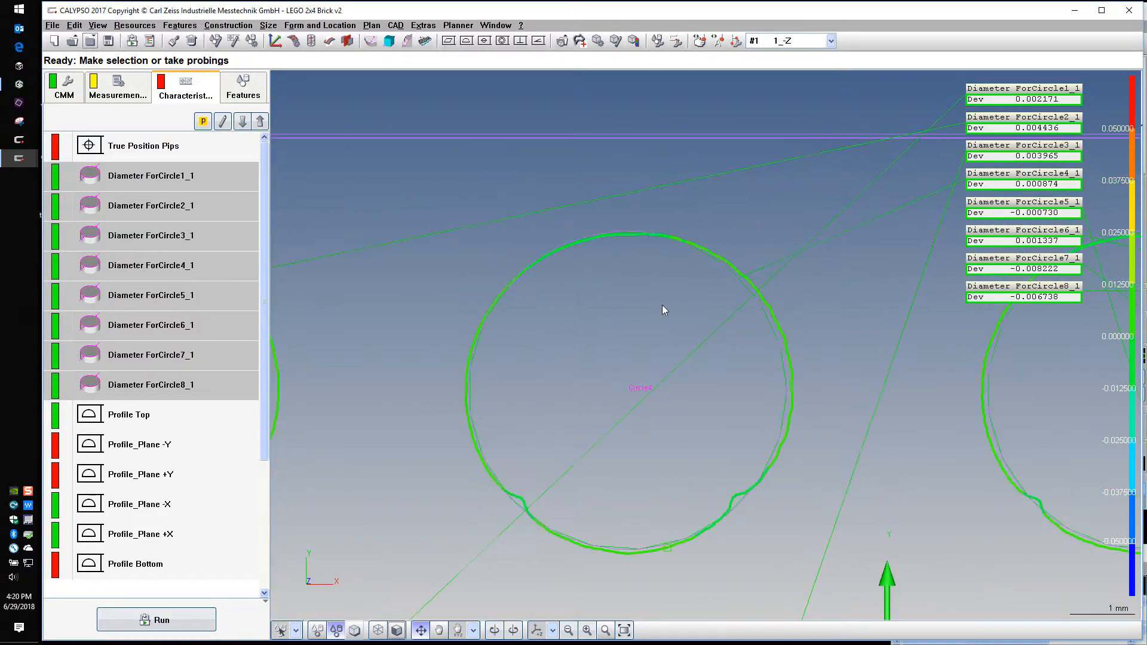
{"action": "left_click_drag", "start_coordinate": [931, 354], "coordinate": [483, 313]}
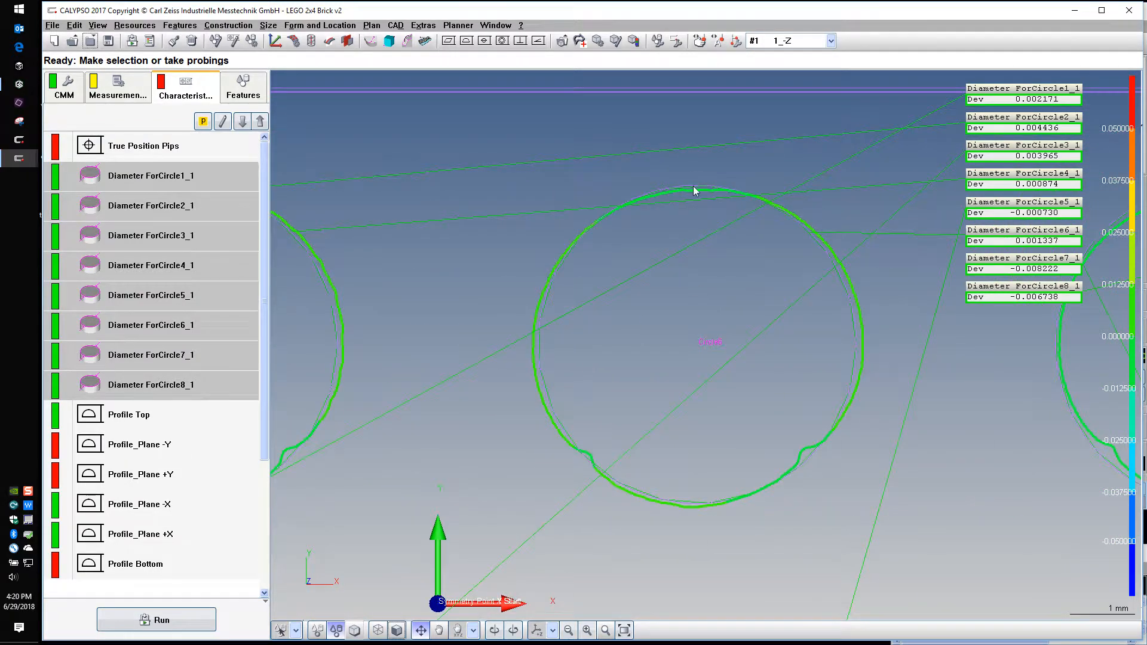
Compare the shapes of the measured circles along both pip rows, ending with all eight circles in view
{"action": "left_click_drag", "start_coordinate": [730, 265], "coordinate": [668, 171]}
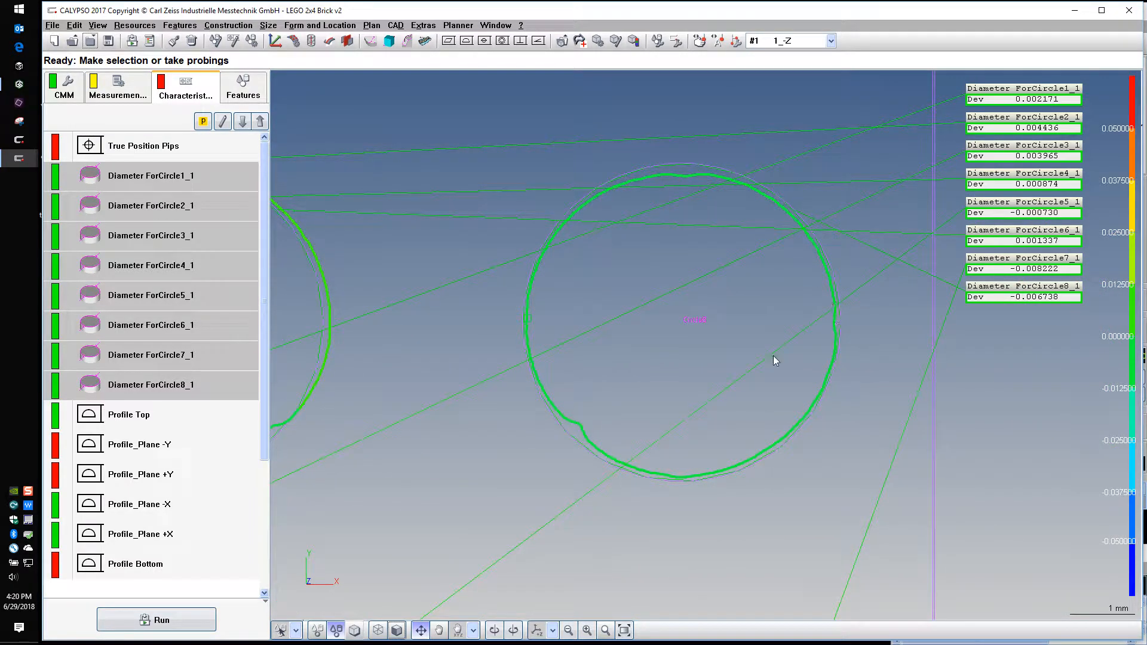
{"action": "left_click_drag", "start_coordinate": [773, 356], "coordinate": [705, 72]}
{"action": "scroll", "coordinate": [728, 328], "scroll_direction": "down", "scroll_amount": 2}
{"action": "left_click_drag", "start_coordinate": [732, 463], "coordinate": [834, 294]}
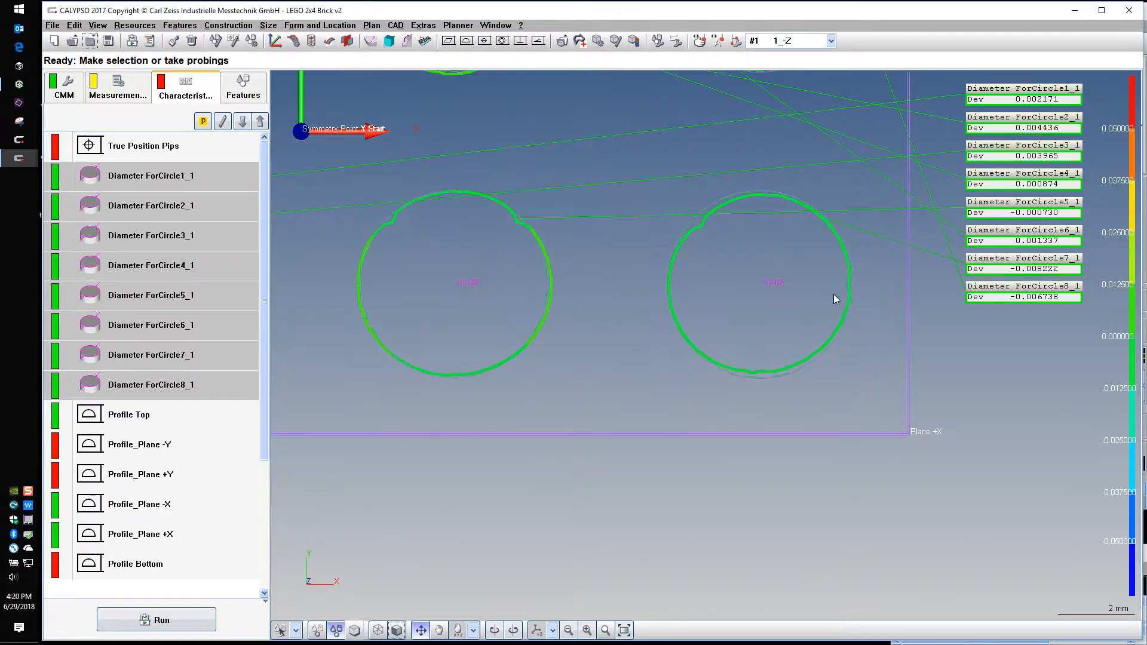
{"action": "left_click_drag", "start_coordinate": [605, 391], "coordinate": [679, 460]}
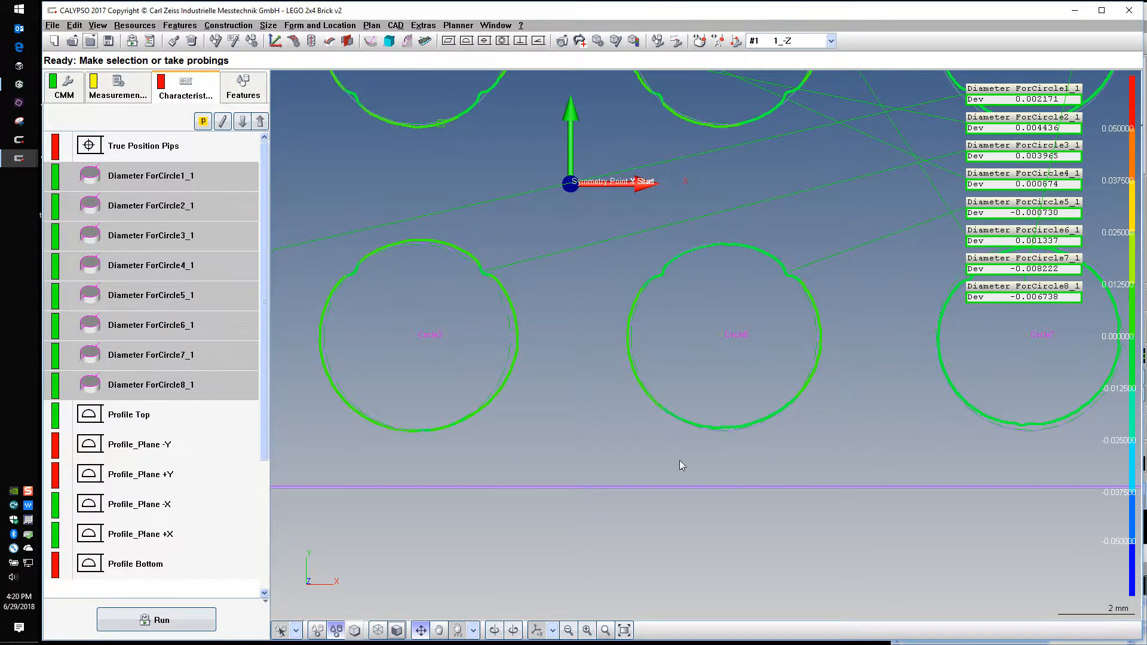
{"action": "left_click_drag", "start_coordinate": [290, 399], "coordinate": [670, 535]}
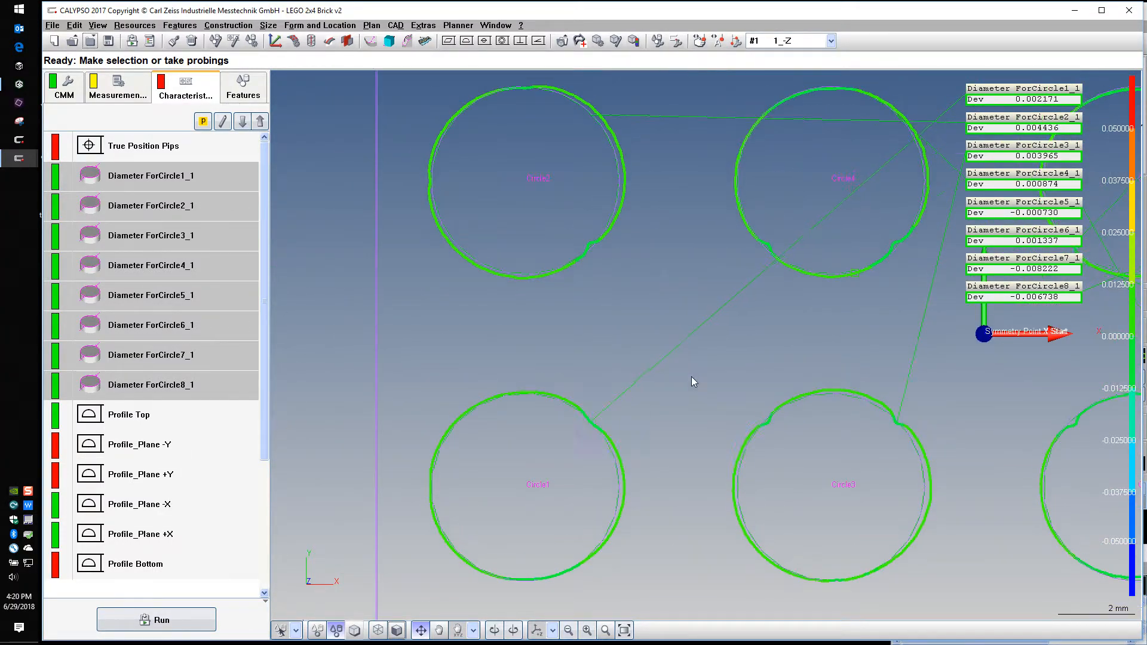
{"action": "left_click_drag", "start_coordinate": [691, 371], "coordinate": [542, 454]}
{"action": "scroll", "coordinate": [504, 390], "scroll_direction": "down", "scroll_amount": 3}
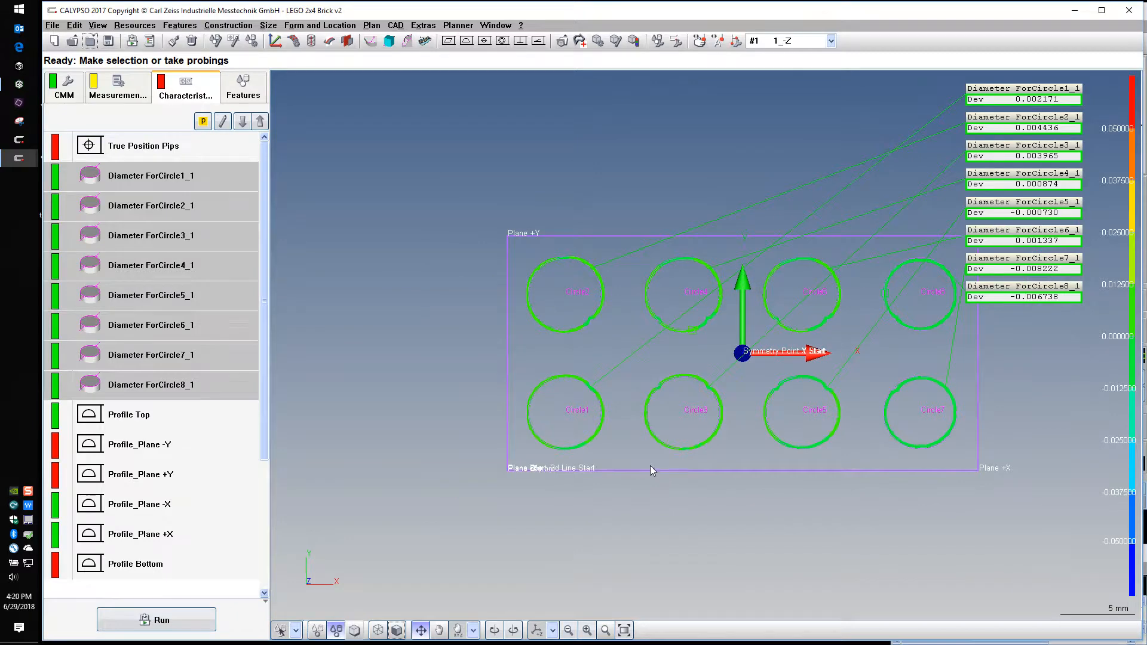
Display the Profile Top deviations on the model and examine the top face's scan lines obliquely and nearly edge-on
{"action": "left_click", "coordinate": [181, 417]}
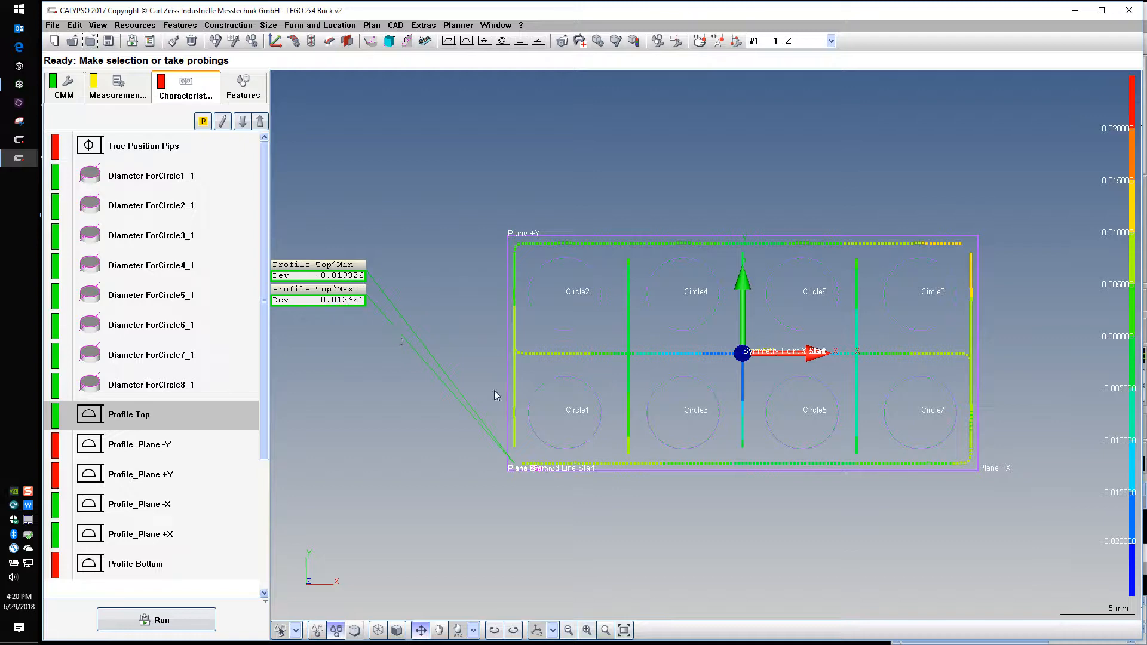
{"action": "left_click_drag", "start_coordinate": [823, 553], "coordinate": [744, 475]}
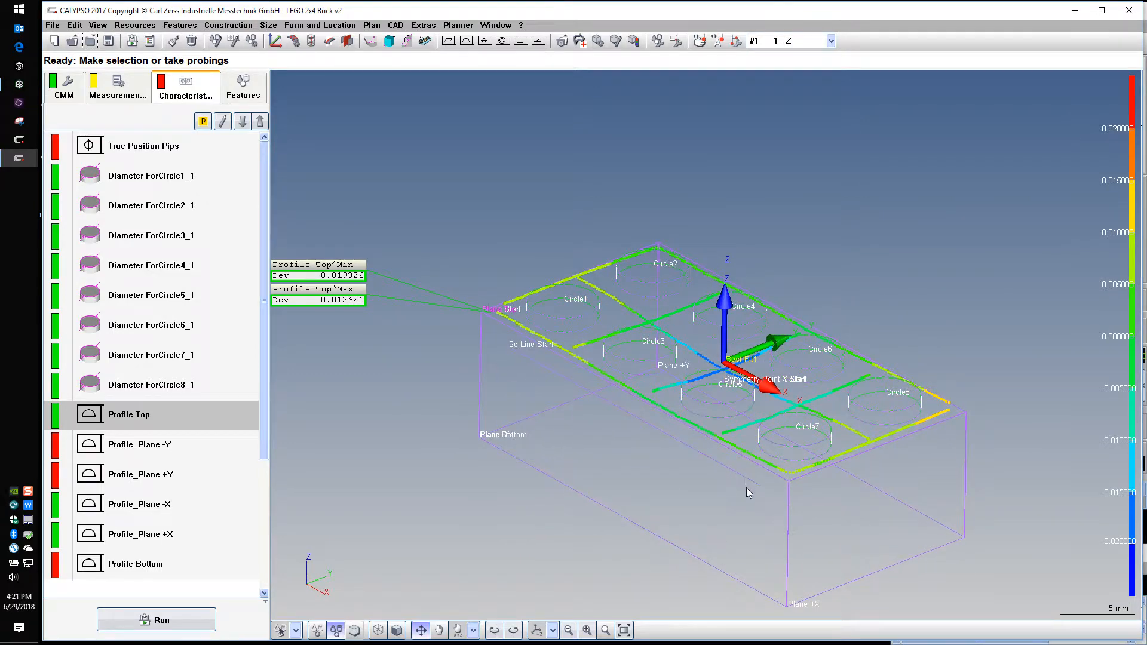
{"action": "right_click_drag", "start_coordinate": [746, 488], "coordinate": [696, 460]}
{"action": "scroll", "coordinate": [712, 455], "scroll_direction": "up", "scroll_amount": 3}
{"action": "scroll", "coordinate": [712, 454], "scroll_direction": "up", "scroll_amount": 1}
{"action": "scroll", "coordinate": [712, 454], "scroll_direction": "down", "scroll_amount": 3}
{"action": "left_click_drag", "start_coordinate": [696, 460], "coordinate": [794, 445]}
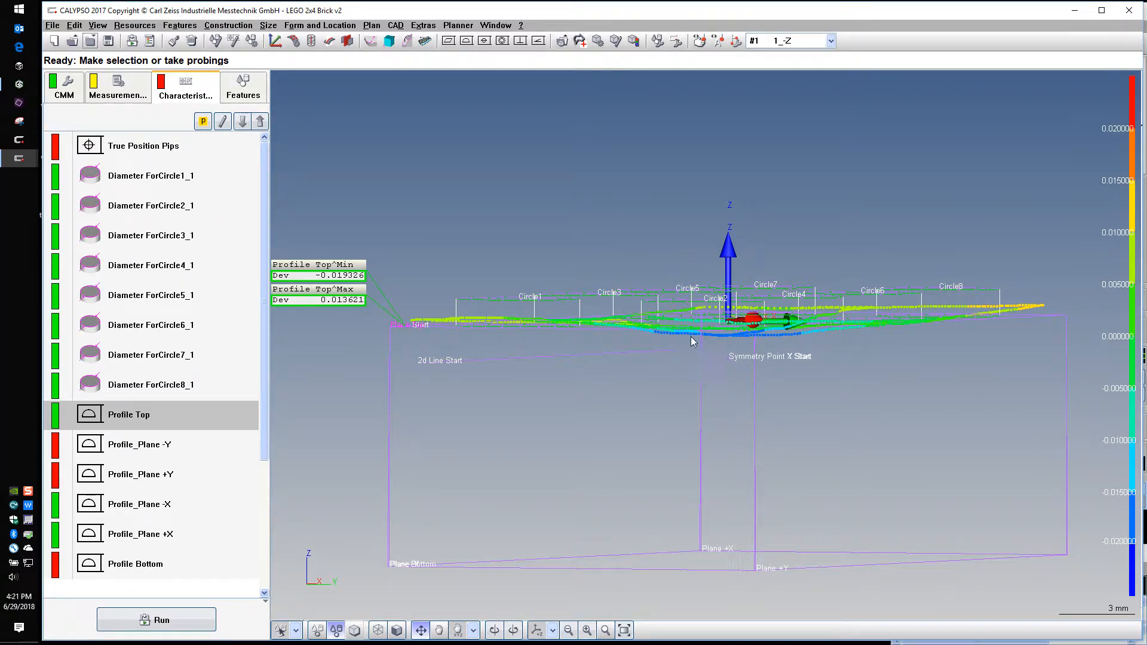
Examine the color-coded Profile Top scan lines across the top face from above the brick's +X end
{"action": "left_click_drag", "start_coordinate": [762, 363], "coordinate": [496, 418]}
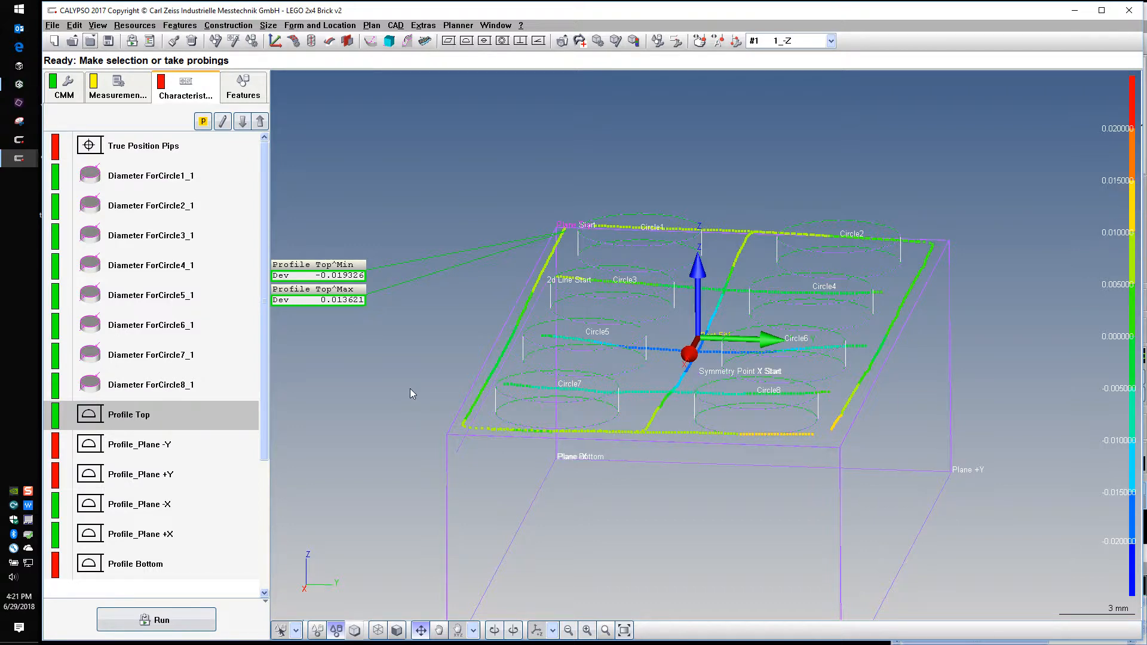
{"action": "middle_click_drag", "start_coordinate": [559, 258], "coordinate": [558, 292]}
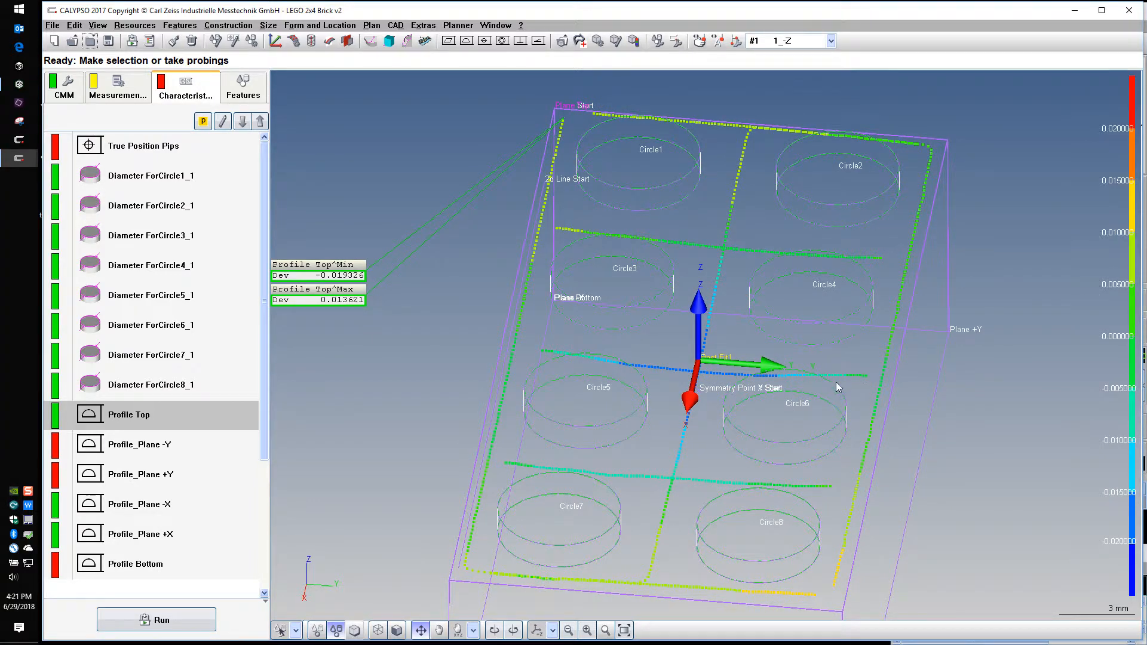
{"action": "middle_click_drag", "start_coordinate": [837, 382], "coordinate": [967, 431]}
{"action": "middle_click_drag", "start_coordinate": [398, 421], "coordinate": [435, 395]}
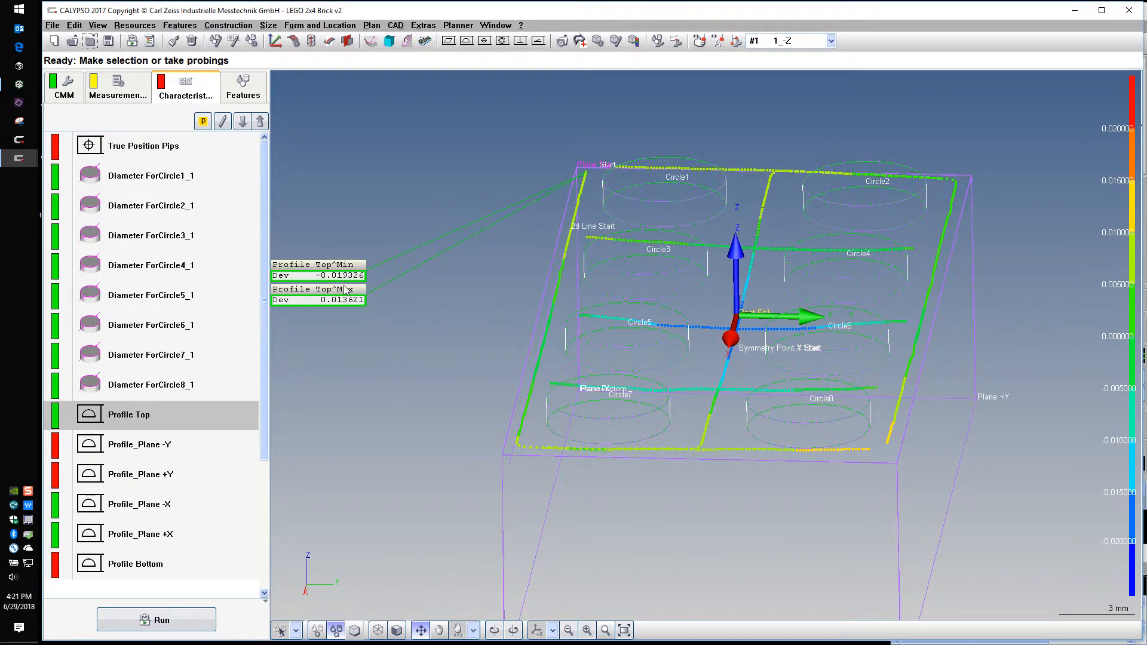
{"action": "mouse_move", "coordinate": [468, 344]}
{"action": "middle_mouse_down"}
{"action": "mouse_move", "coordinate": [468, 313]}
{"action": "mouse_move", "coordinate": [461, 353]}
{"action": "mouse_move", "coordinate": [458, 343]}
{"action": "middle_mouse_up"}
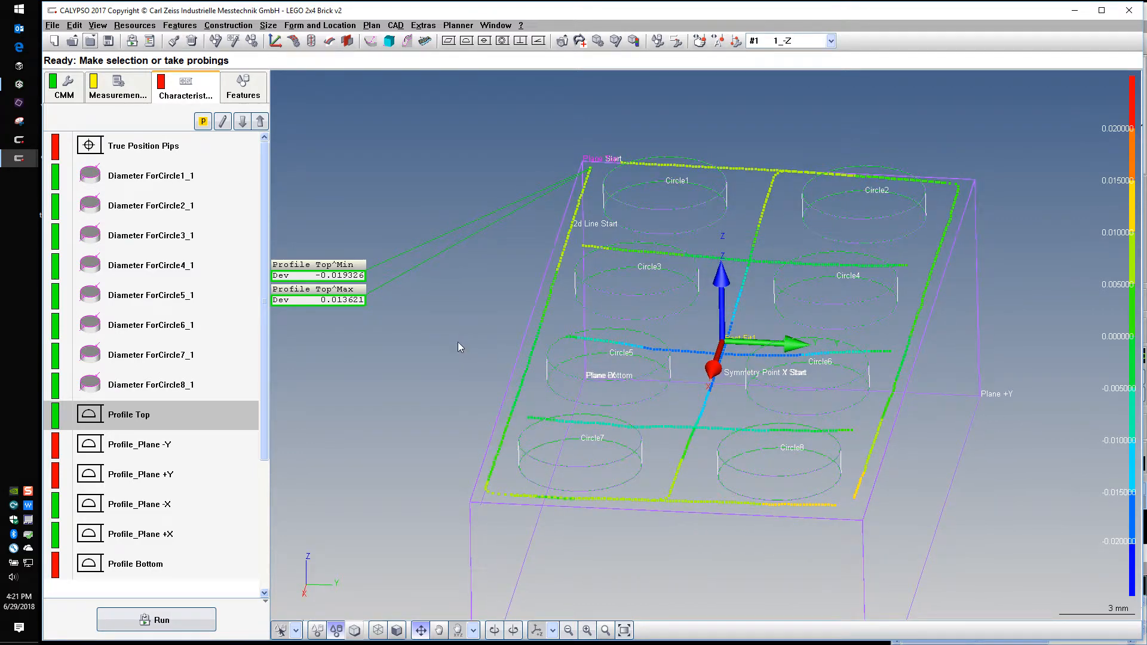
Display the Profile_Plane -Y and Profile_Plane +Y deviations together and examine the scan paths on both long side faces
{"action": "left_click", "coordinate": [171, 449]}
{"action": "left_click", "coordinate": [174, 476], "text": "ctrl"}
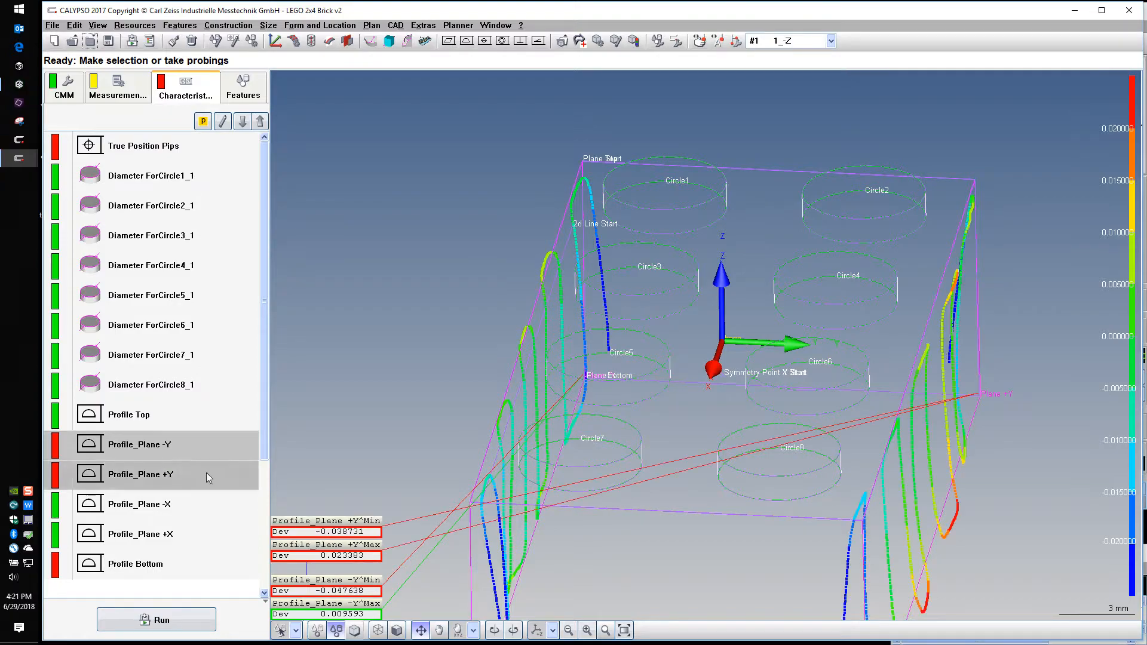
{"action": "middle_click_drag", "start_coordinate": [772, 496], "coordinate": [779, 439]}
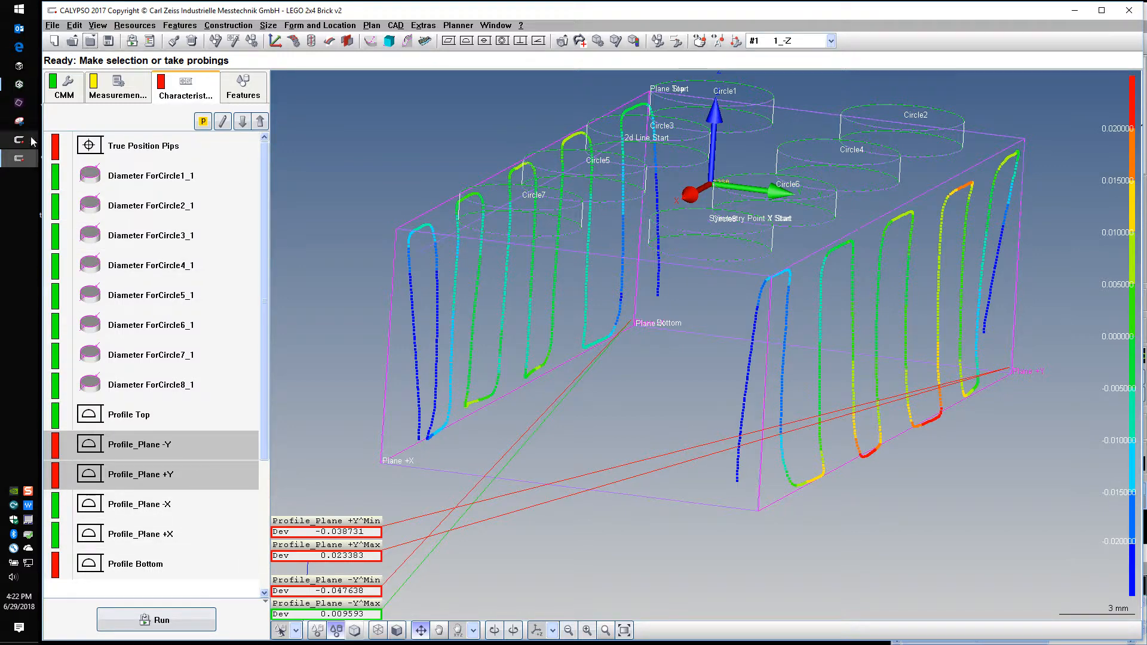
{"action": "left_click", "coordinate": [19, 85]}
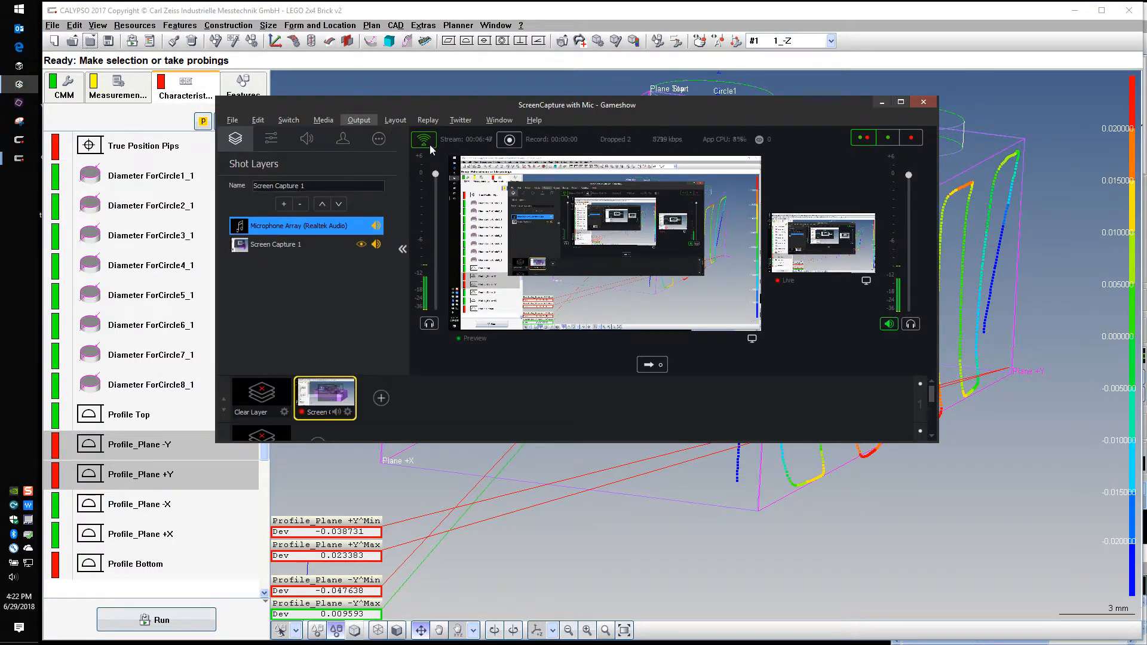